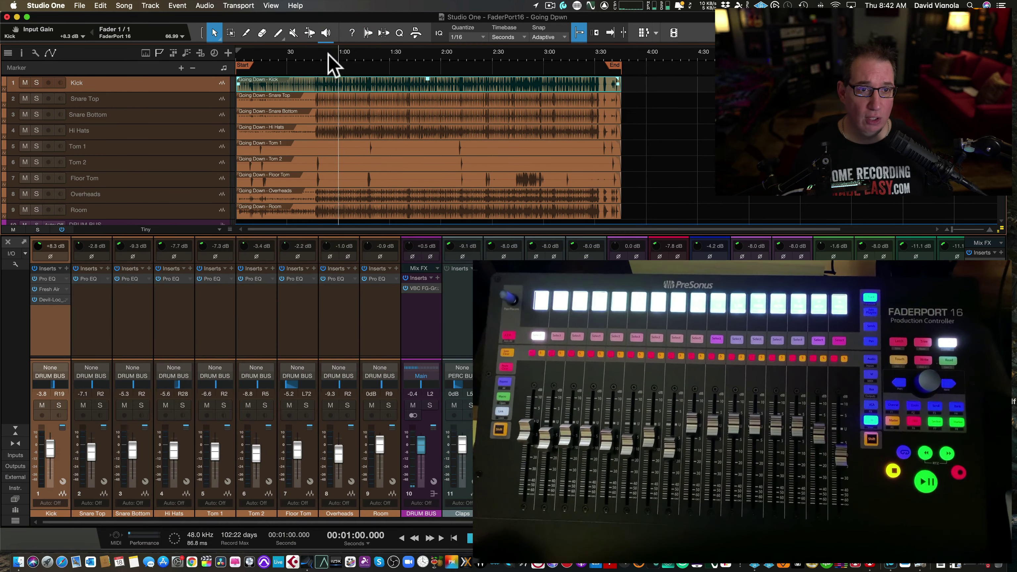
- Move the playback position to 0:55 and collapse the console to its smaller height
click(327, 56)
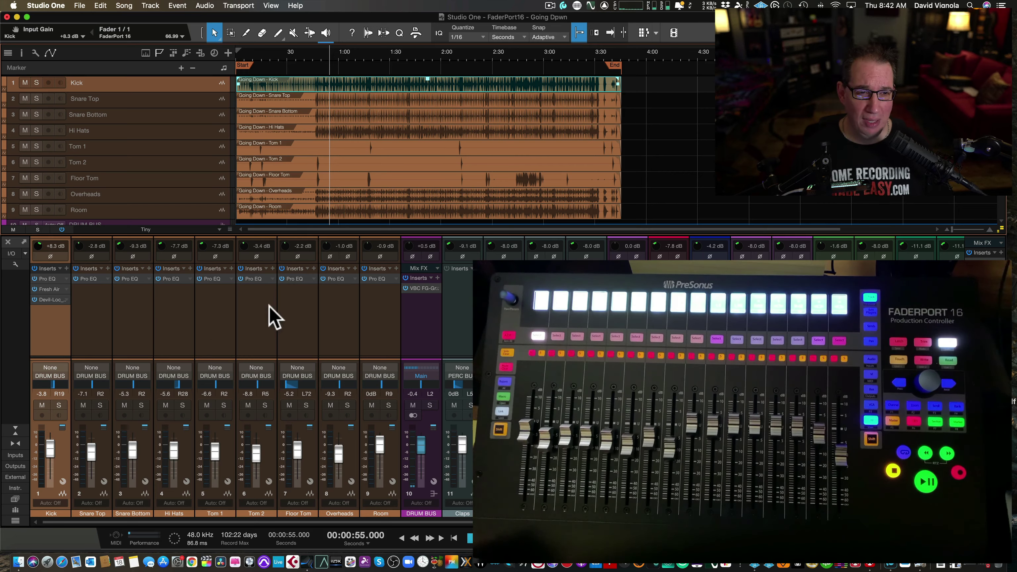
drag(203, 244, 204, 247)
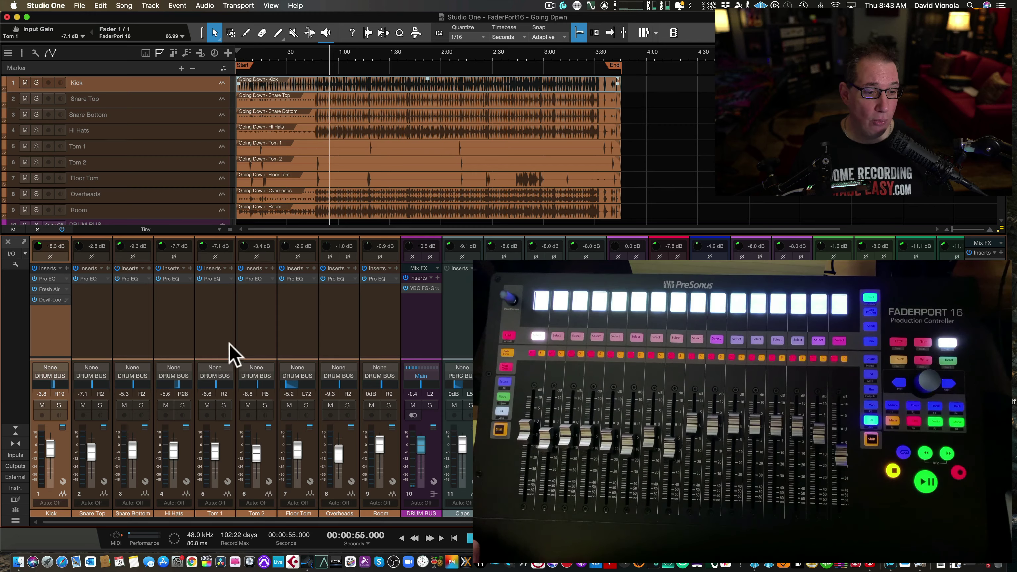
click(16, 430)
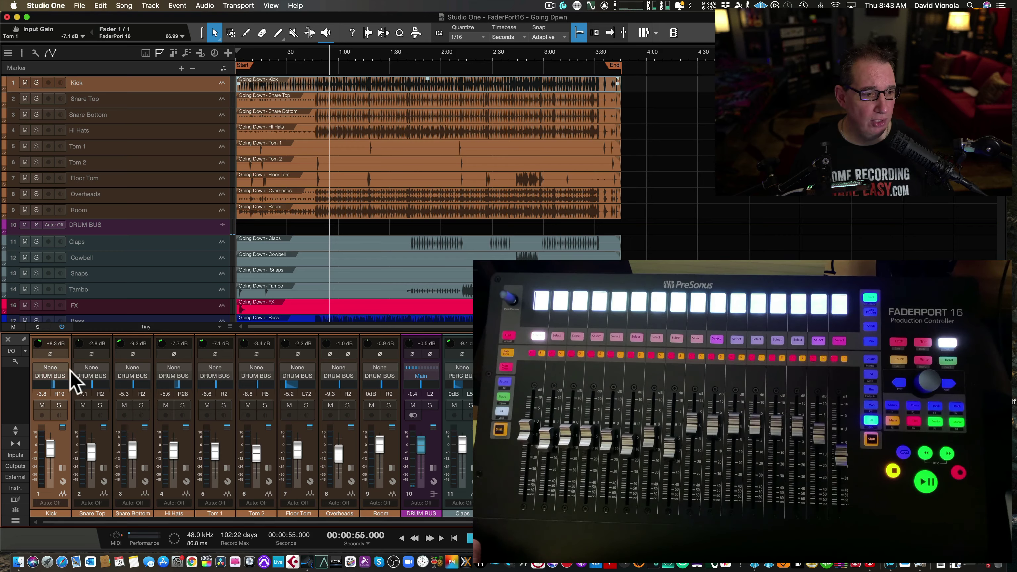
- Hide the input controls on the console channels and show them again through the console options
click(15, 362)
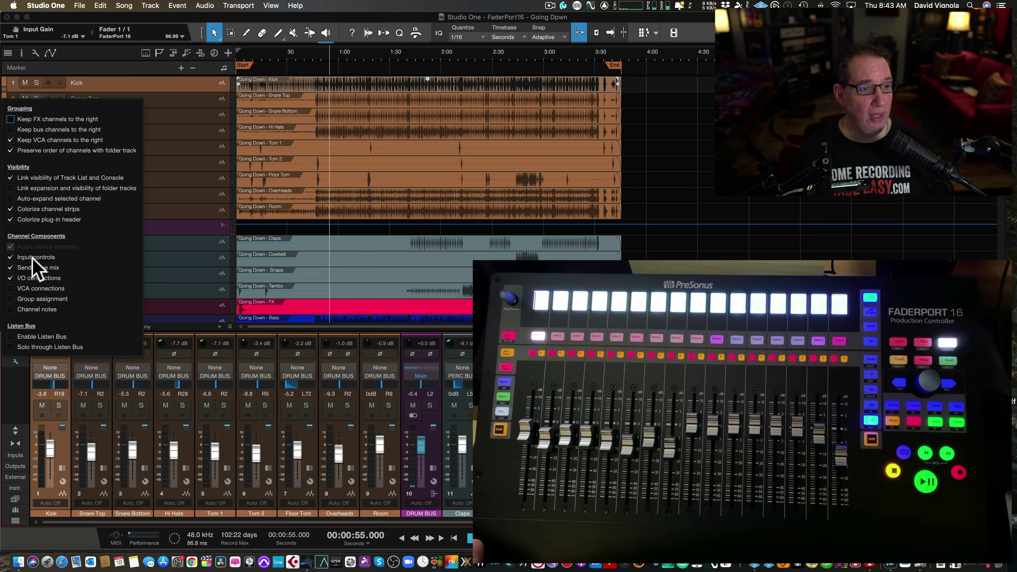
click(9, 257)
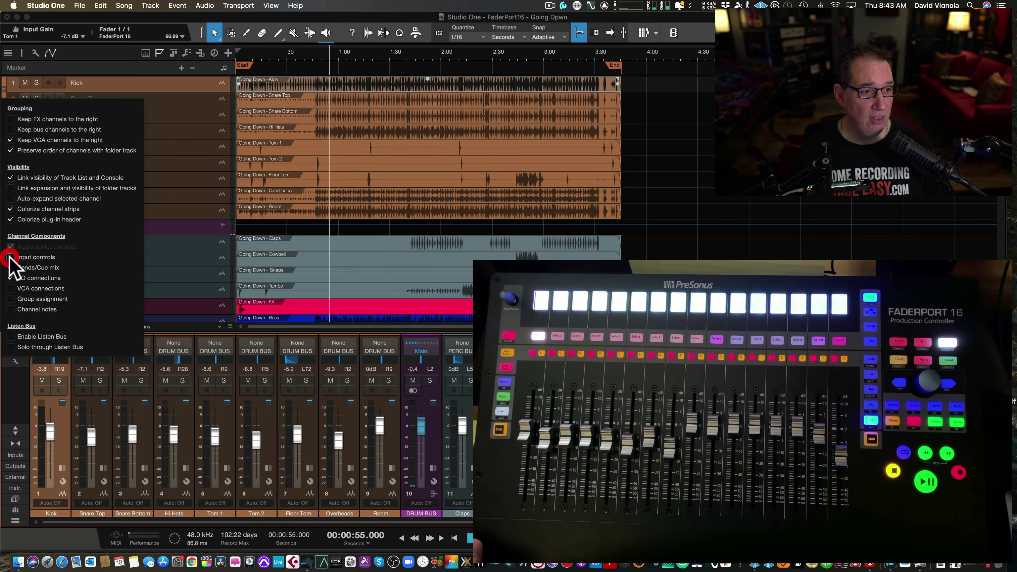
click(10, 258)
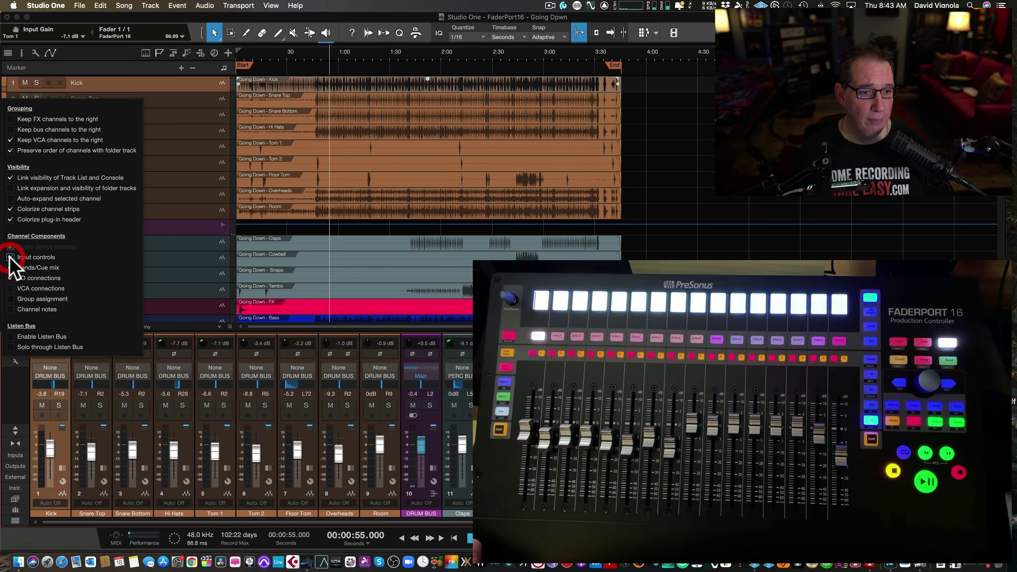
click(15, 362)
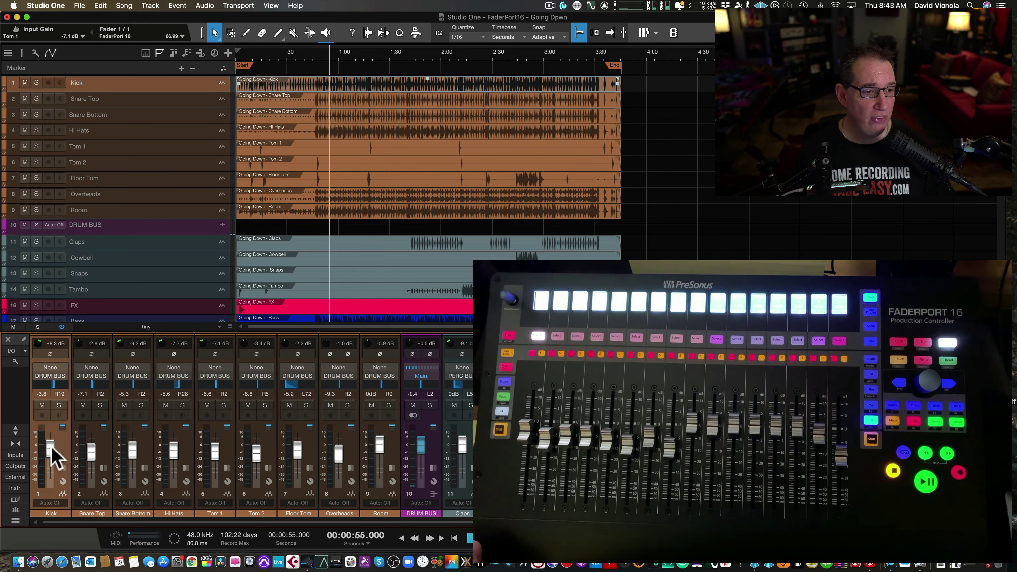
- Adjust the input gains of the drum channels, setting the Kick to +13.0 dB and raising the Snare Top
drag(38, 344, 40, 351)
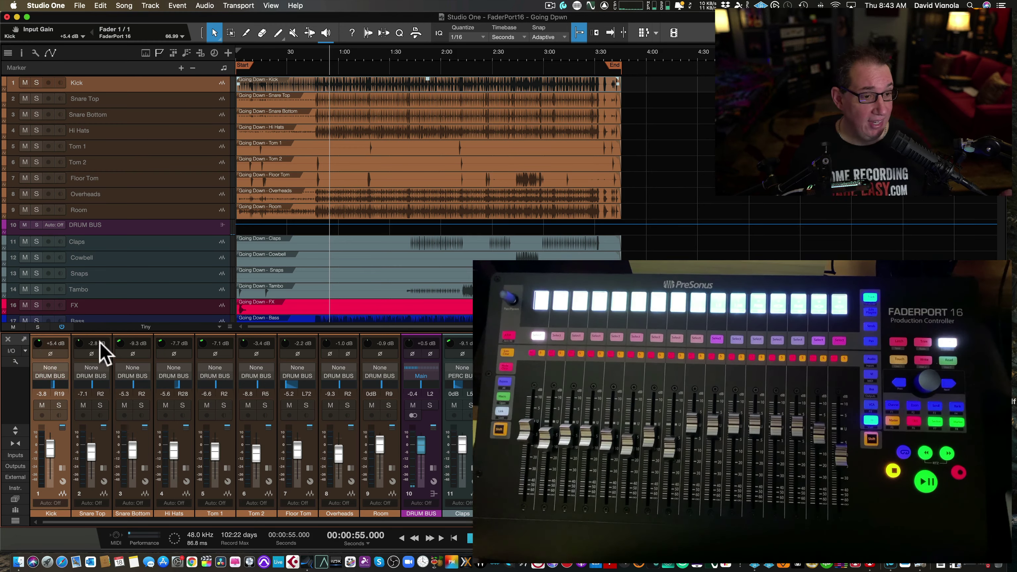
drag(81, 347, 206, 338)
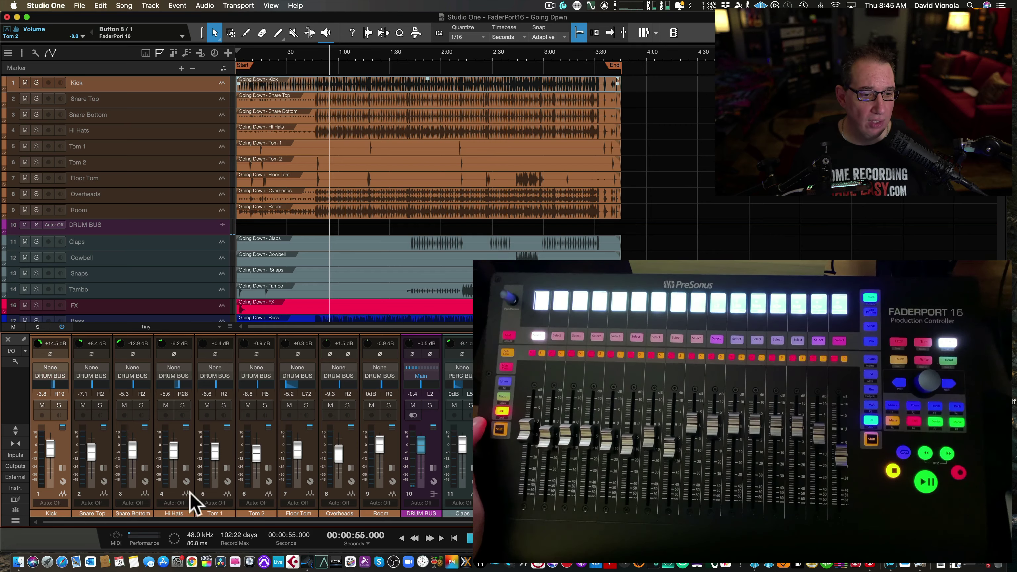
click(47, 346)
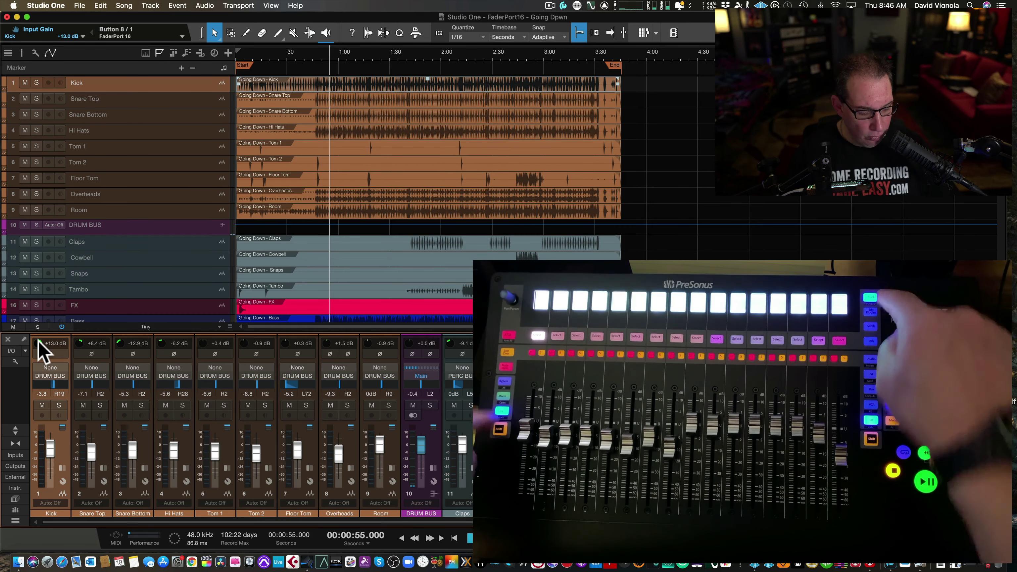
mouse_move(79, 342)
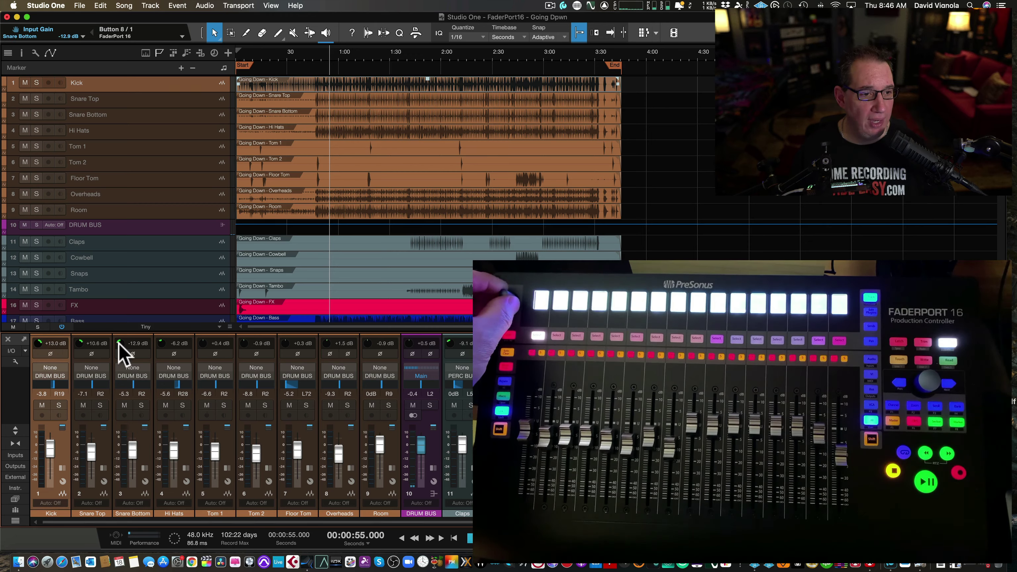
- Set the Snare Bottom channel's volume to -3.8 dB and its pan to R22
mouse_move(126, 381)
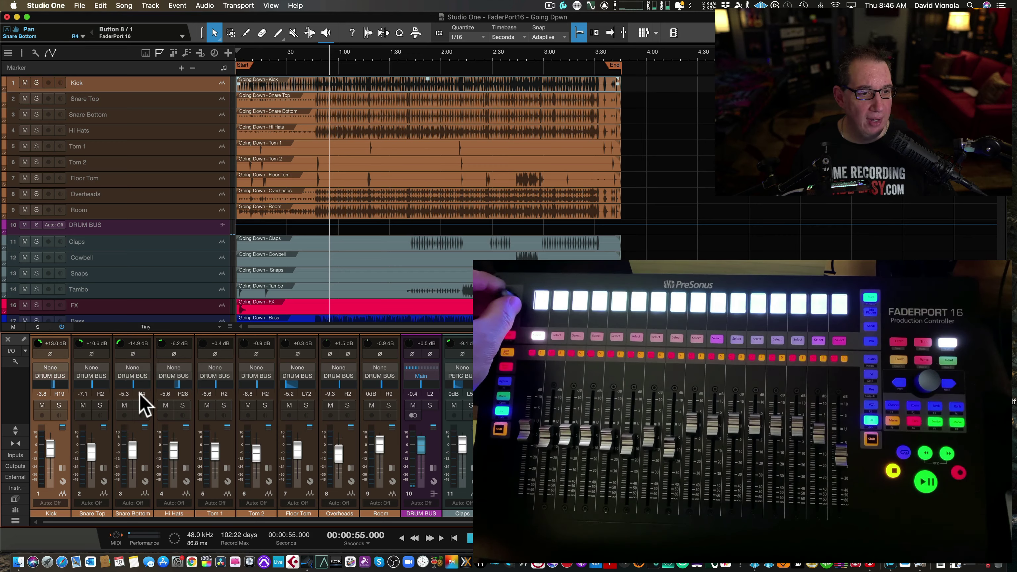
click(137, 432)
mouse_move(134, 387)
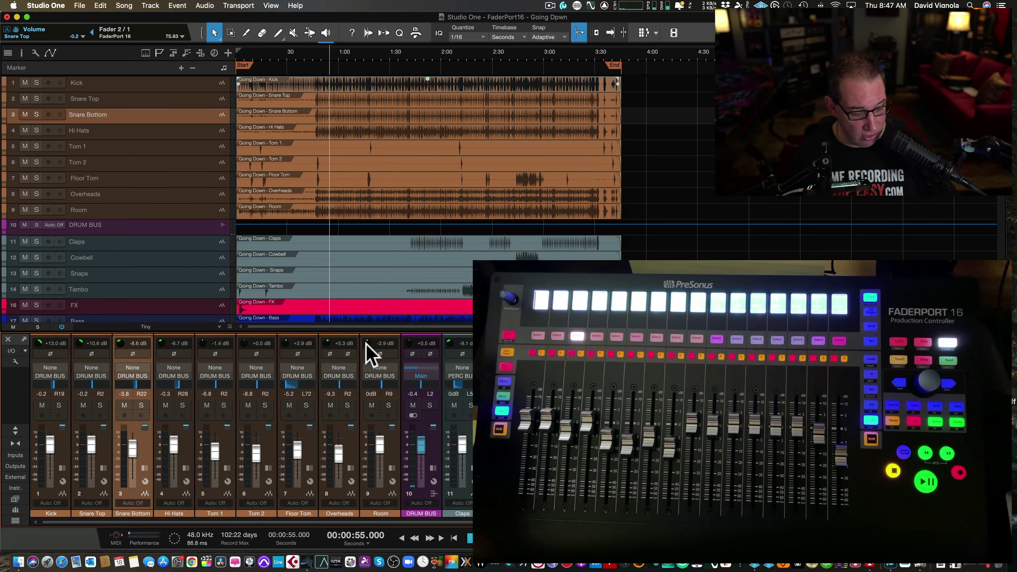
- Raise the DRUM BUS input gain to +2.4 dB and lower the Kick fader to -21.2 dB after resetting it to 0 dB
drag(368, 341, 407, 341)
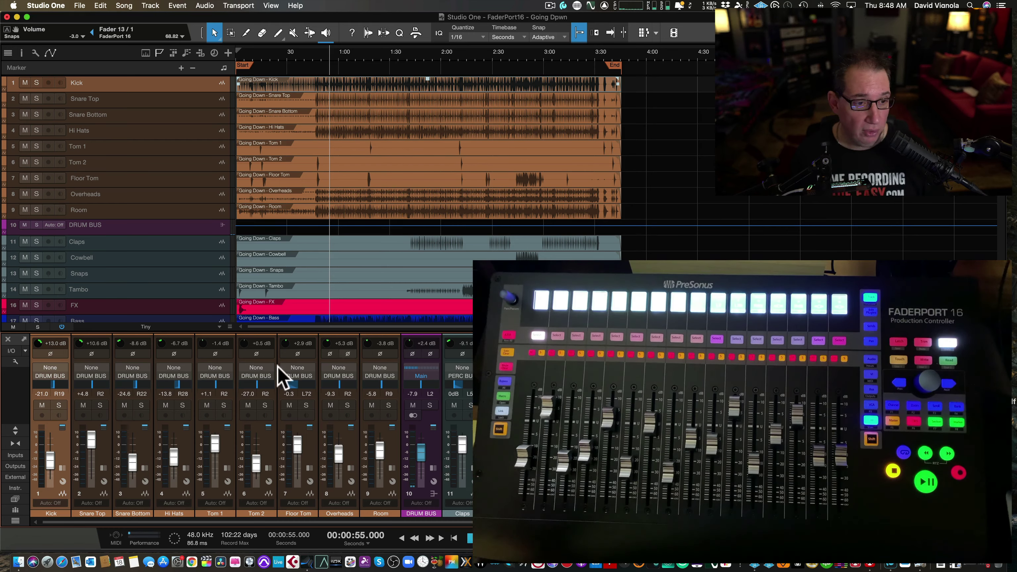
alt+click(51, 464)
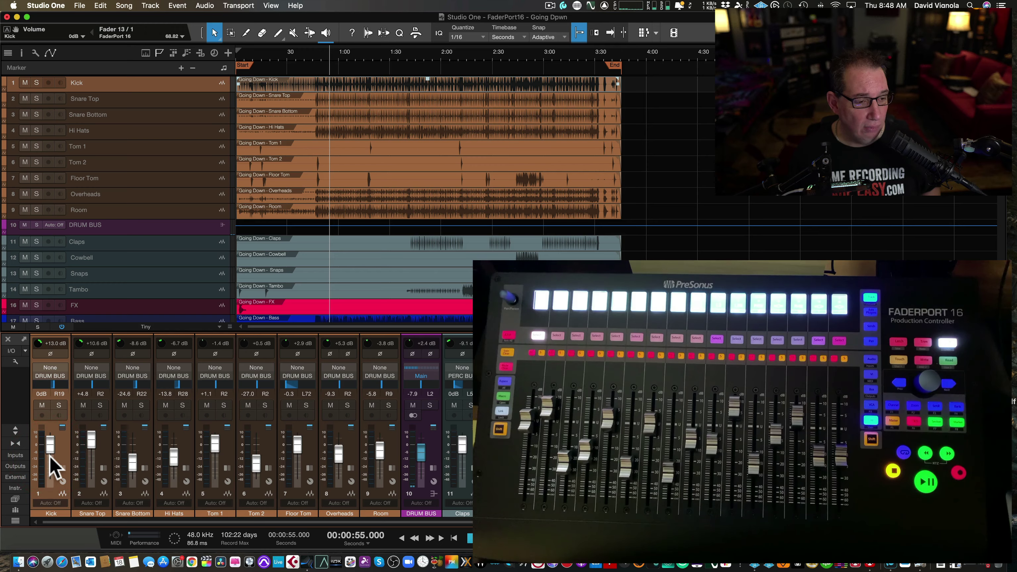
drag(46, 443, 54, 463)
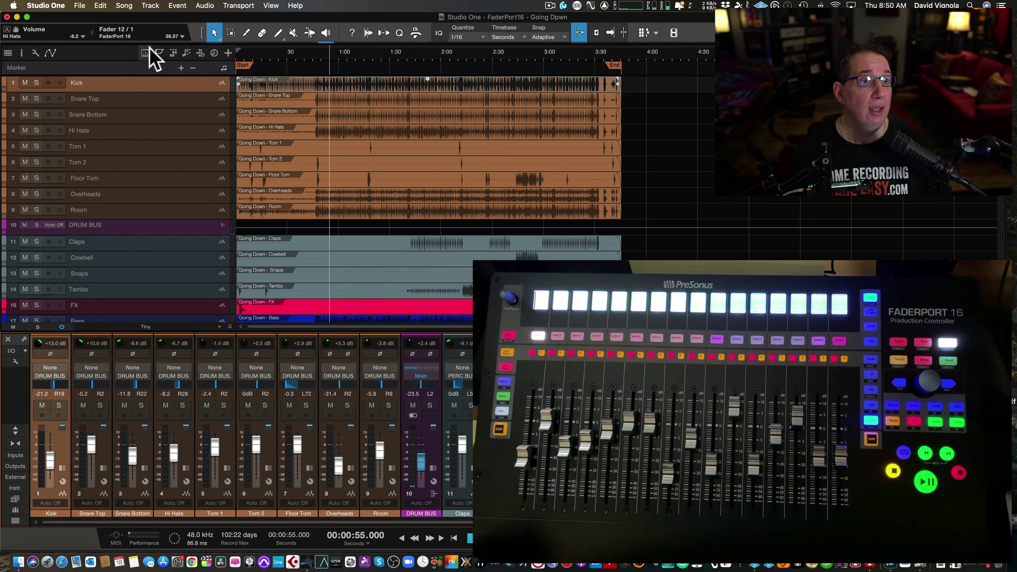
- Open the FaderPort 16 control mapping window and place it clear of the hardware view
click(181, 35)
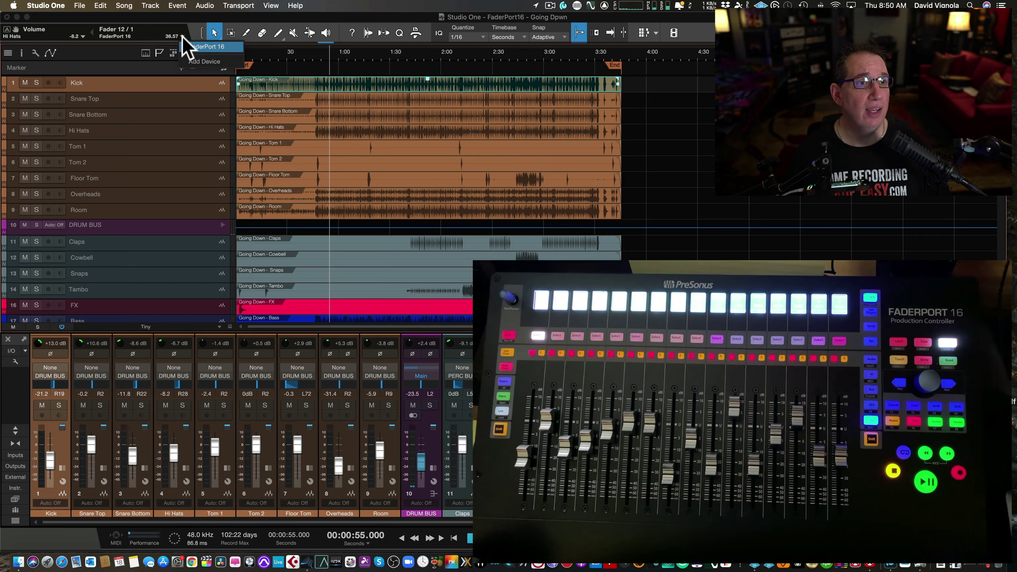
click(197, 46)
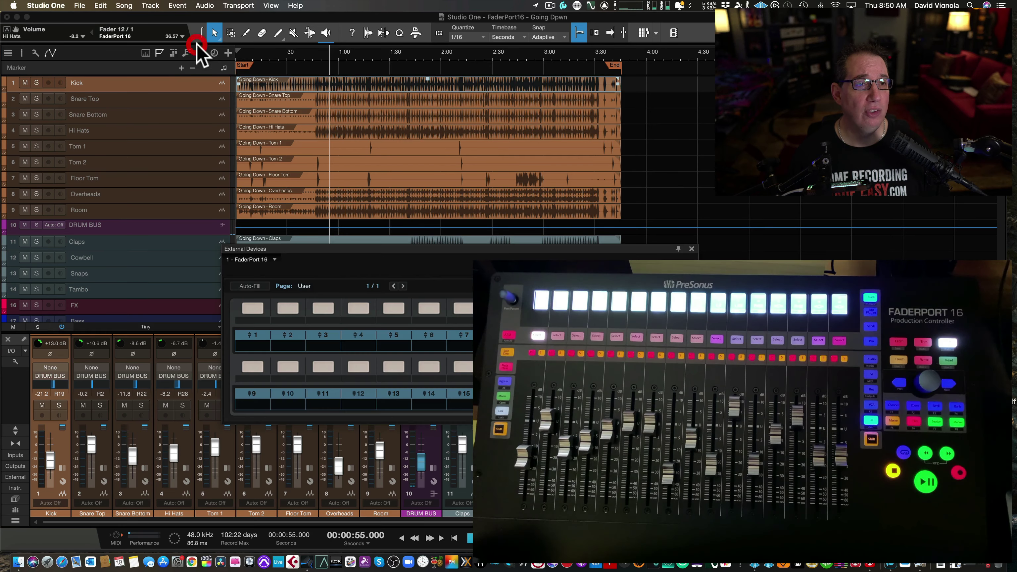
drag(402, 245, 384, 193)
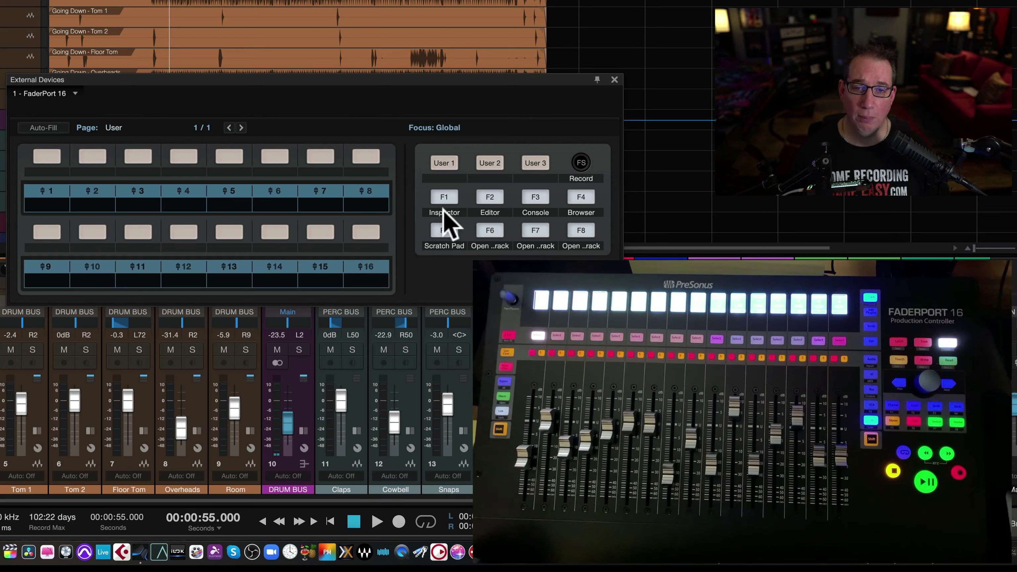
click(443, 94)
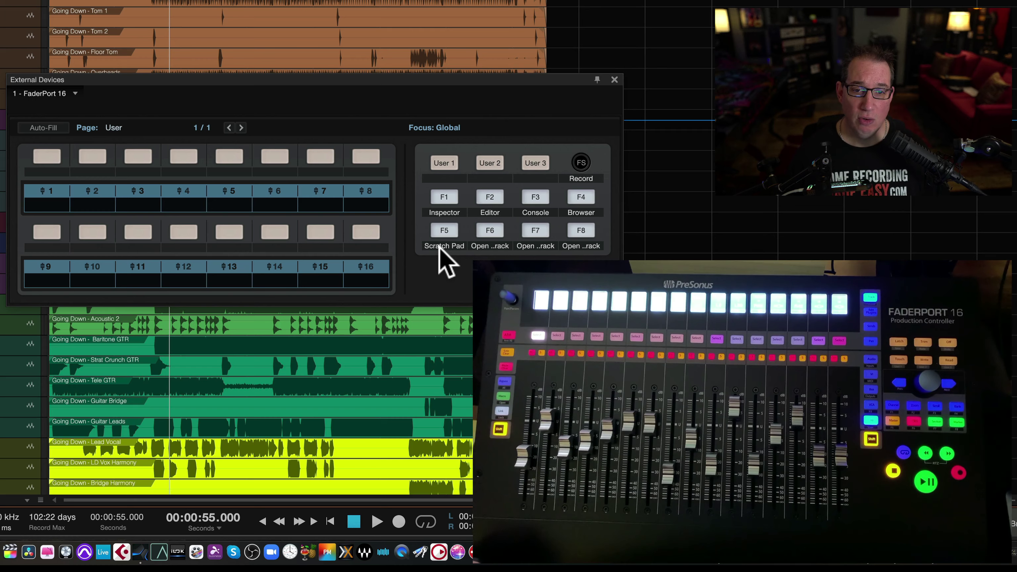
- Remove the Scratch Pad assignment from the FaderPort's F5 function button
click(438, 246)
click(442, 233)
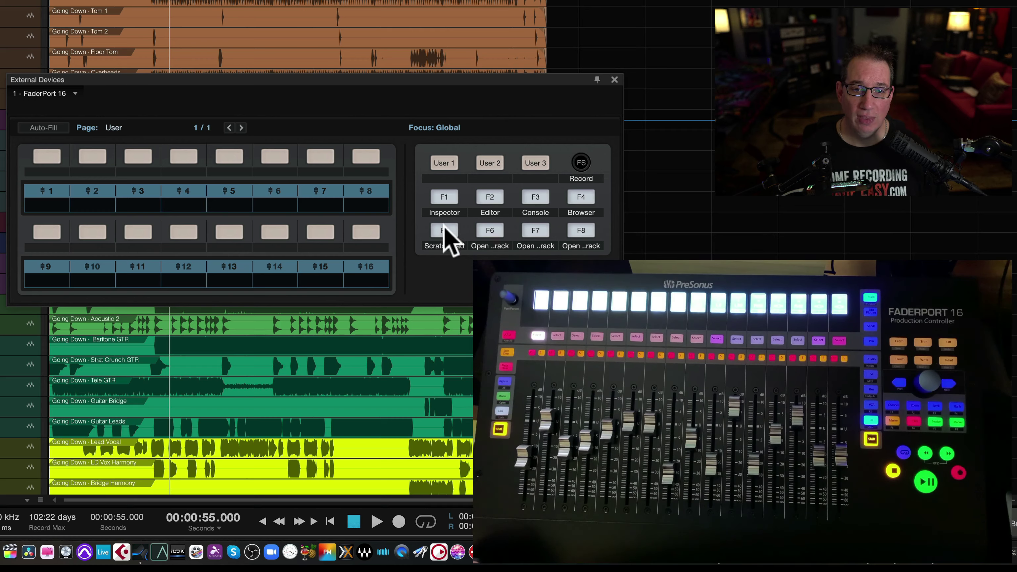
right_click(445, 229)
click(459, 236)
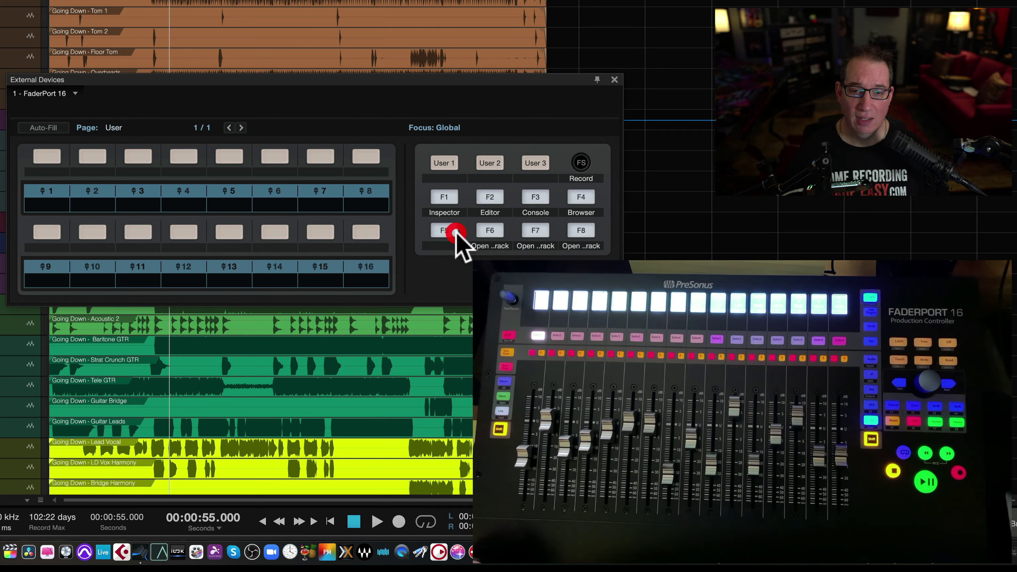
- Assign the Add Bus Channel command to the F5 function button, finding it with the search term "bus"
right_click(443, 232)
click(450, 237)
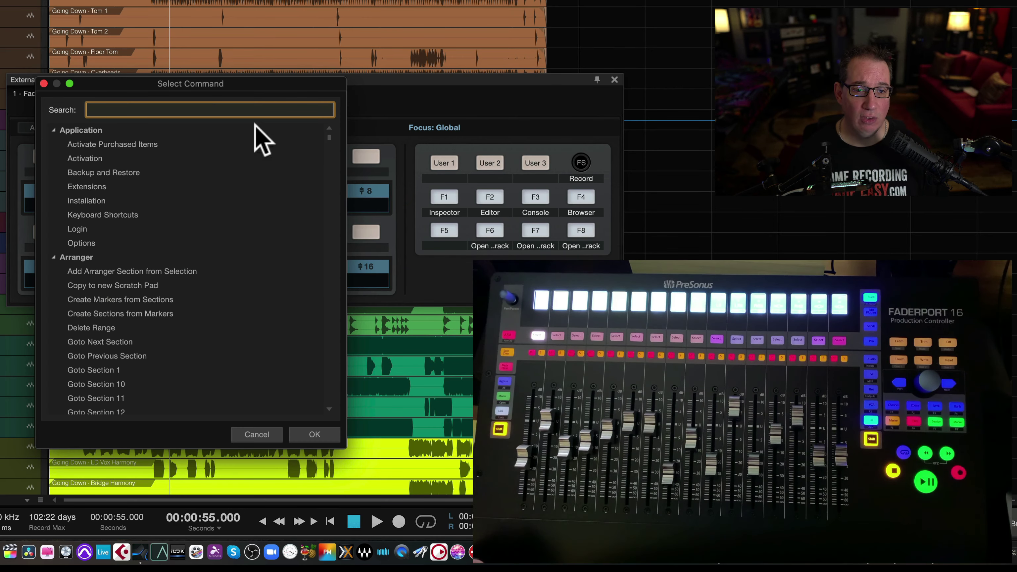
drag(246, 82, 212, 30)
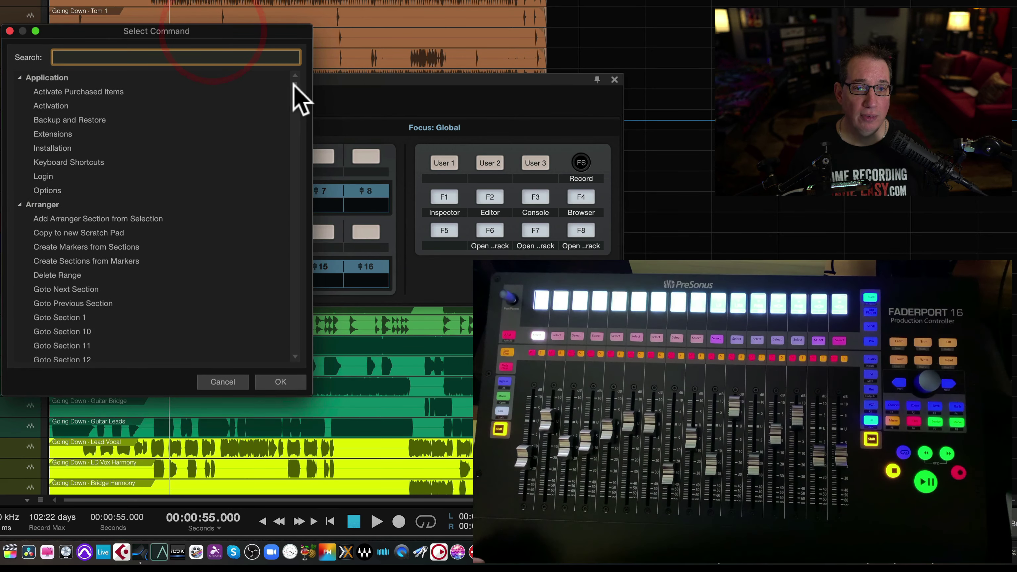
drag(295, 86, 303, 50)
click(115, 61)
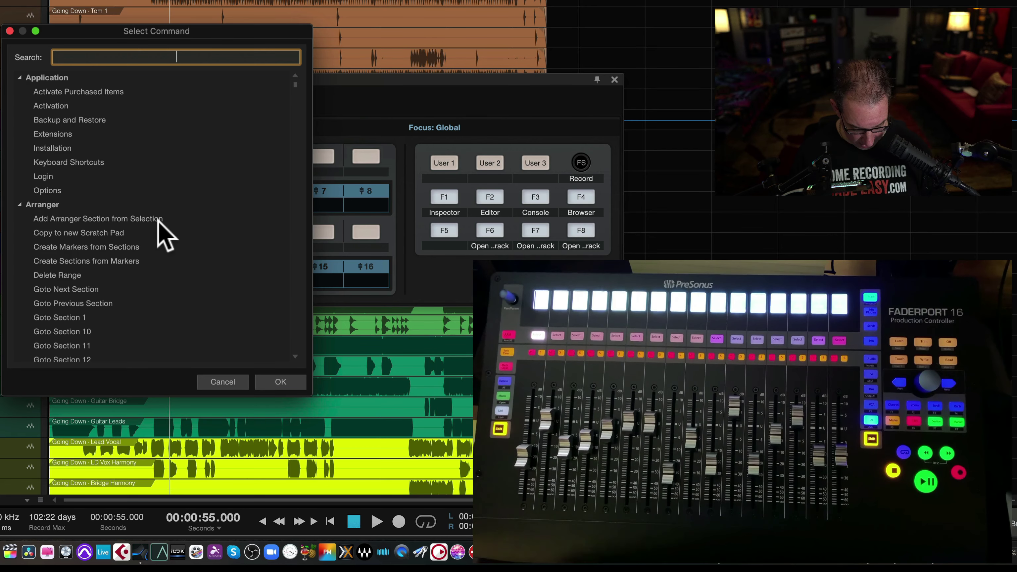
text(bus)
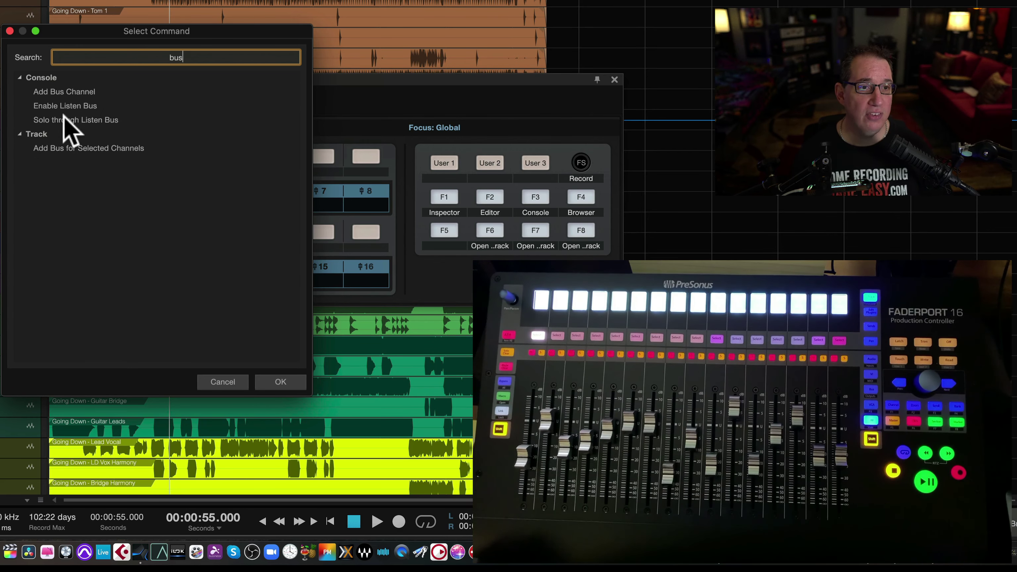
click(78, 93)
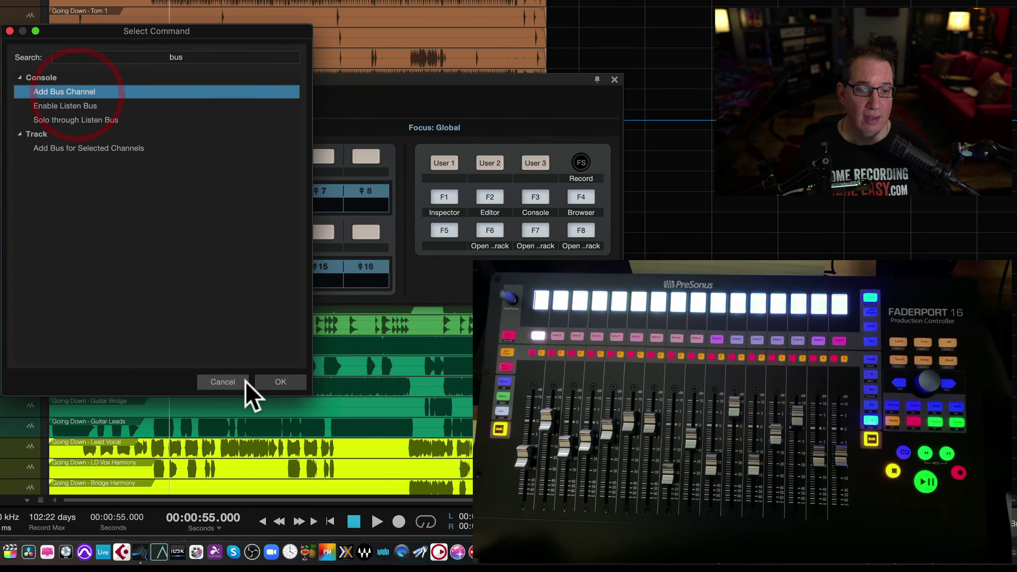
click(280, 381)
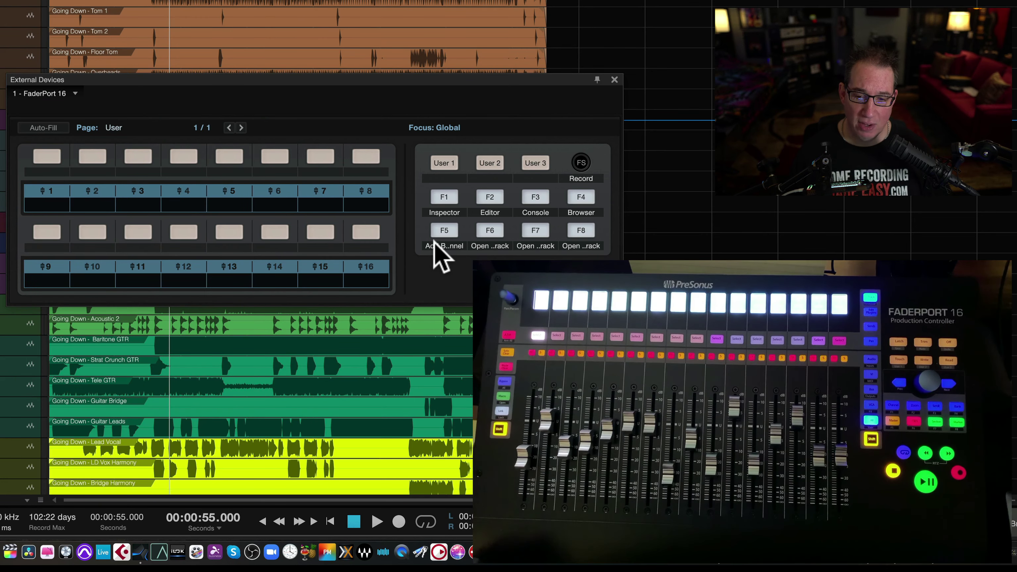
- Move the External Devices window up out of the way and show the mix console
drag(370, 85, 323, 1)
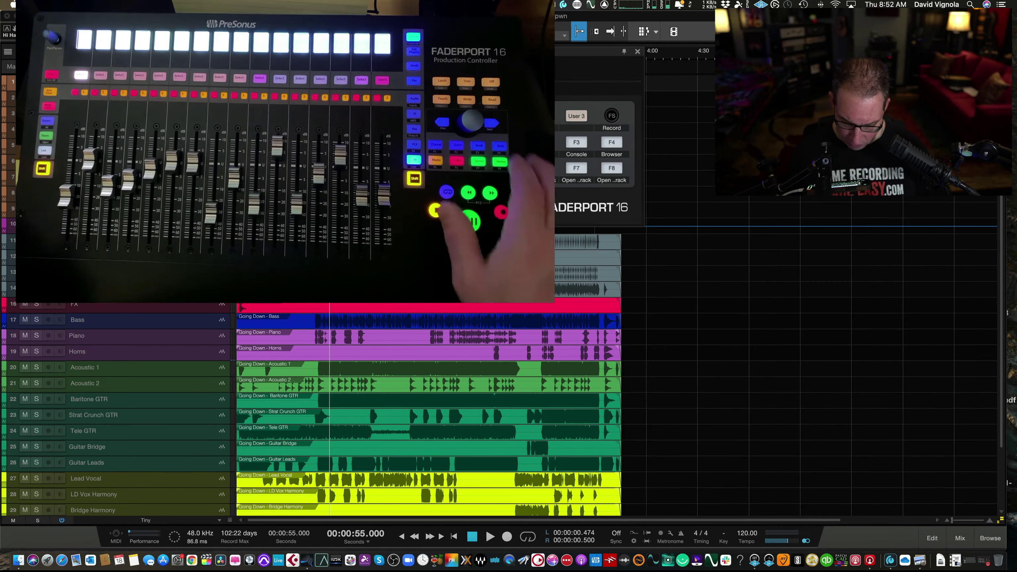
key(F3)
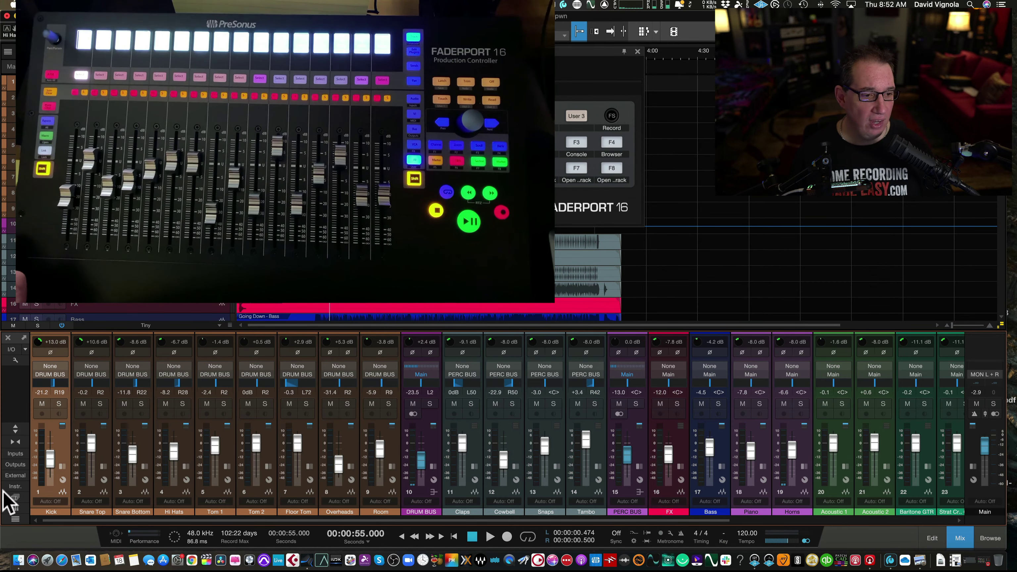
click(379, 492)
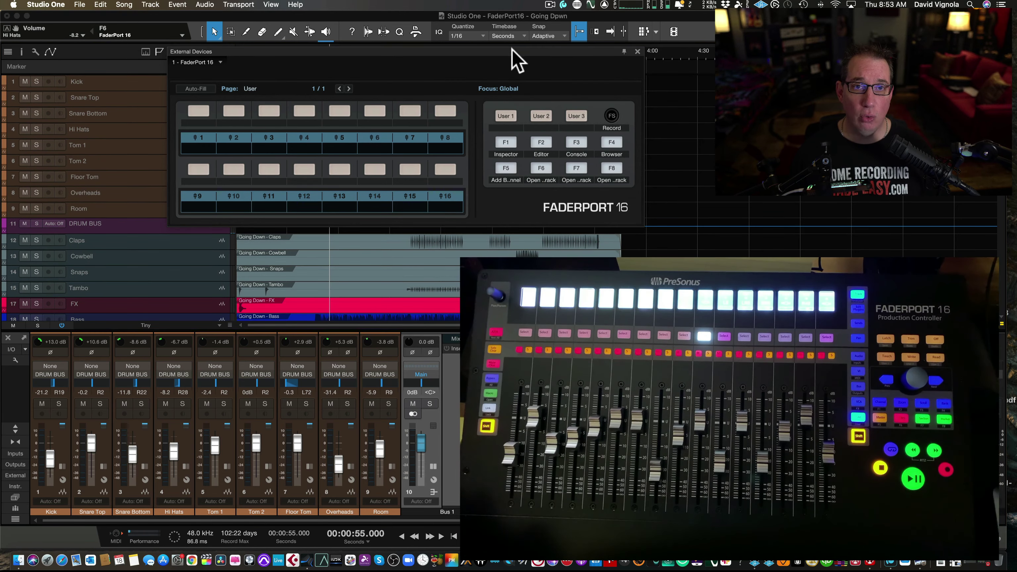
- Assign the Export Mixdown command to the FaderPort's F6 function button, finding it with the search term "export"
drag(513, 48, 519, 191)
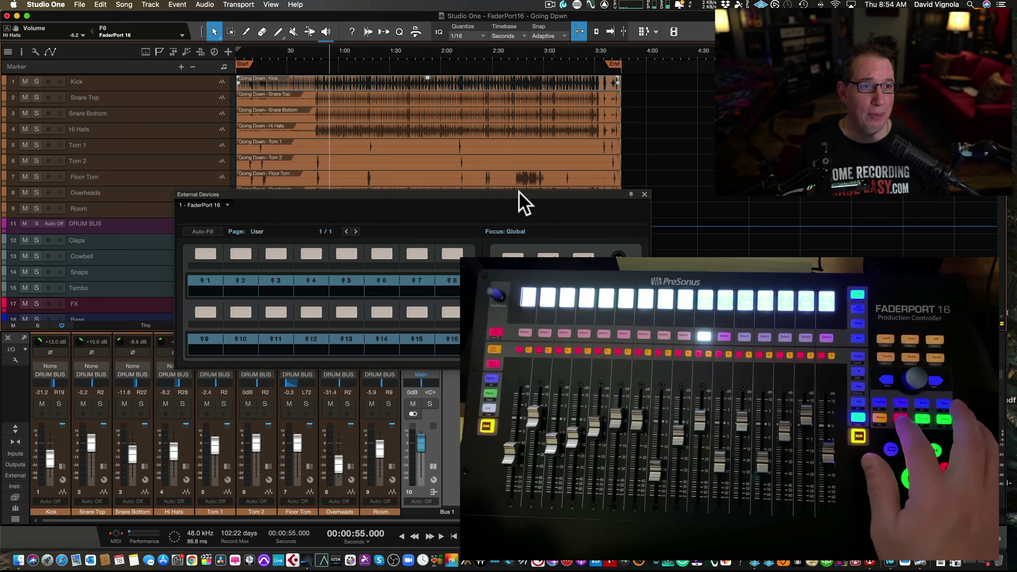
drag(519, 191, 518, 156)
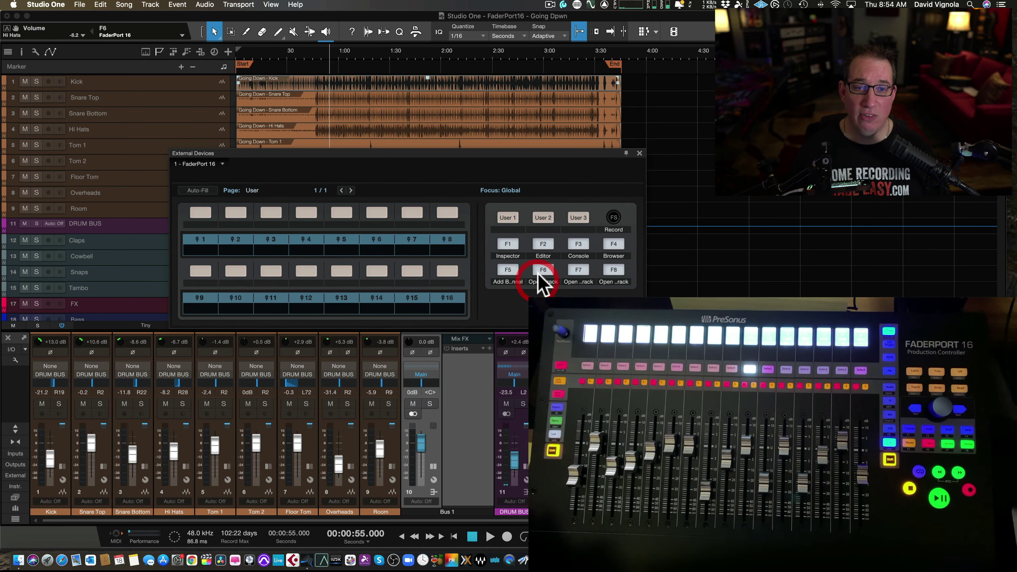
right_click(542, 272)
click(560, 290)
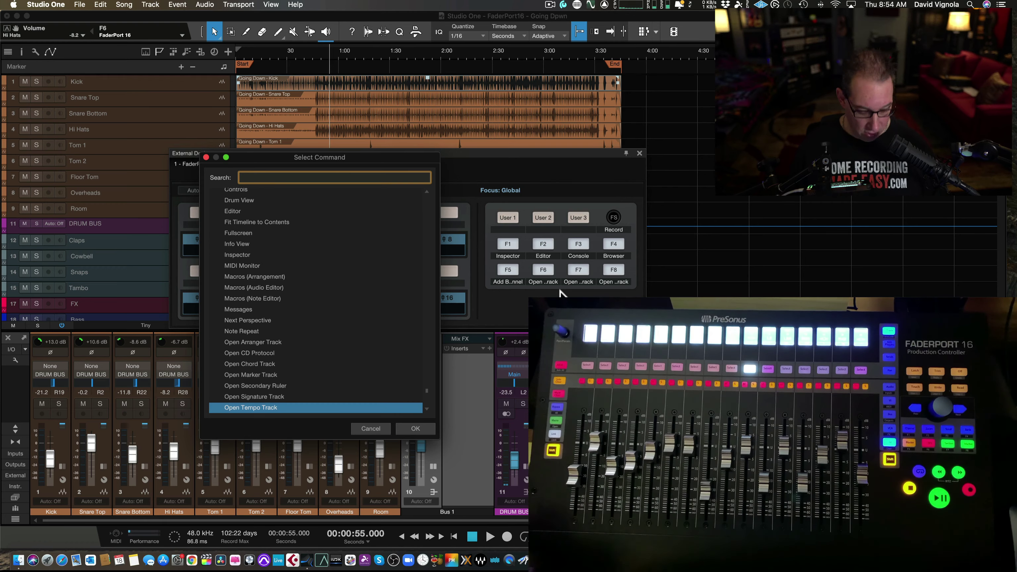
text(export)
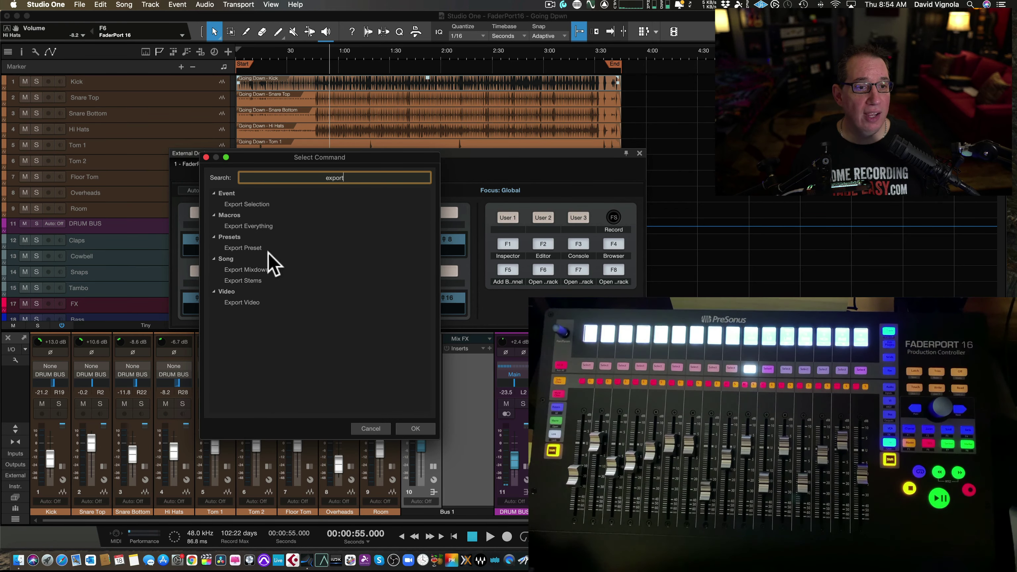
click(257, 269)
click(416, 427)
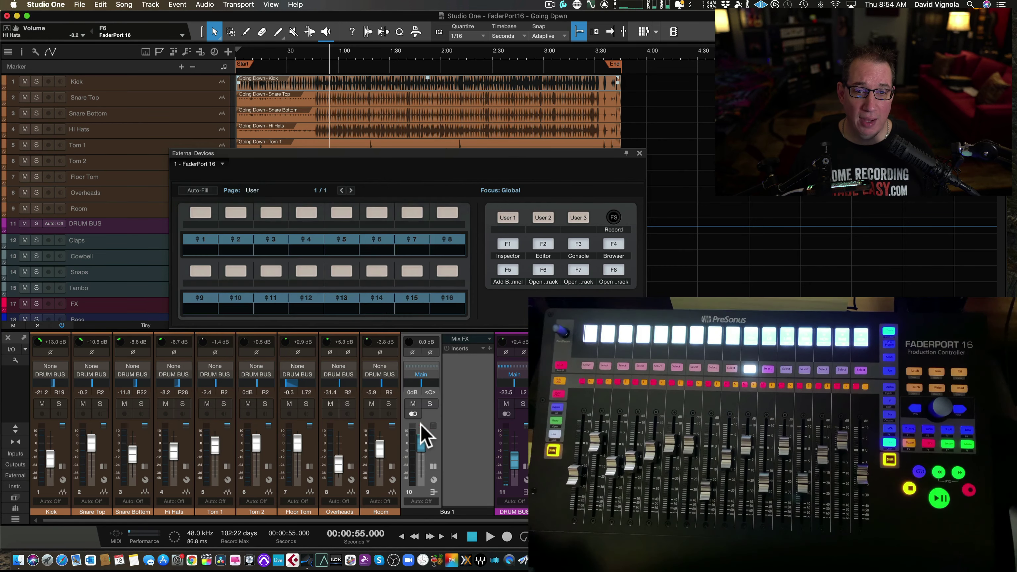
- Bring up the Export Mixdown dialog to test the F6 assignment, move it aside, and dismiss it without exporting
key(super+e)
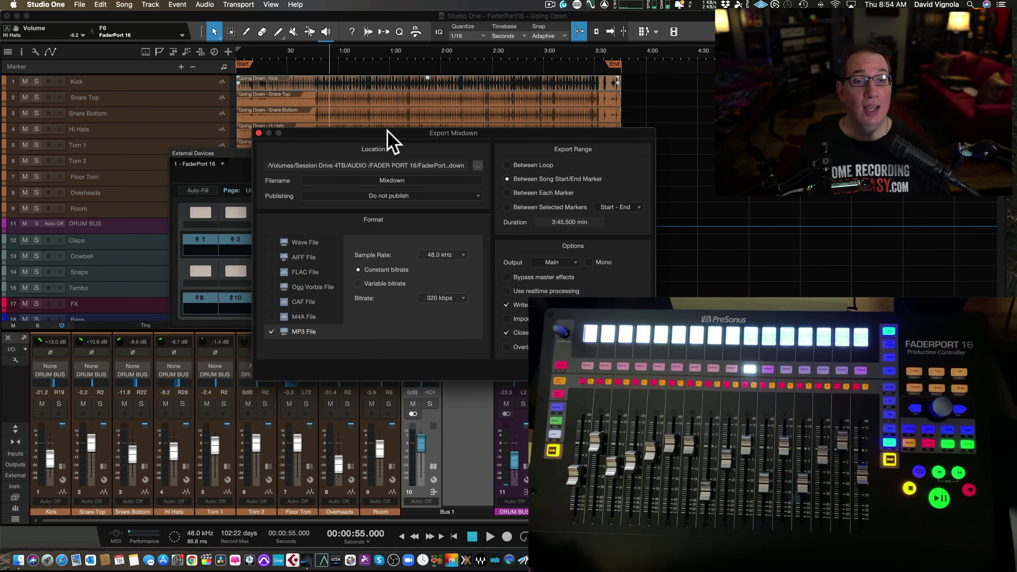
drag(386, 129, 414, 170)
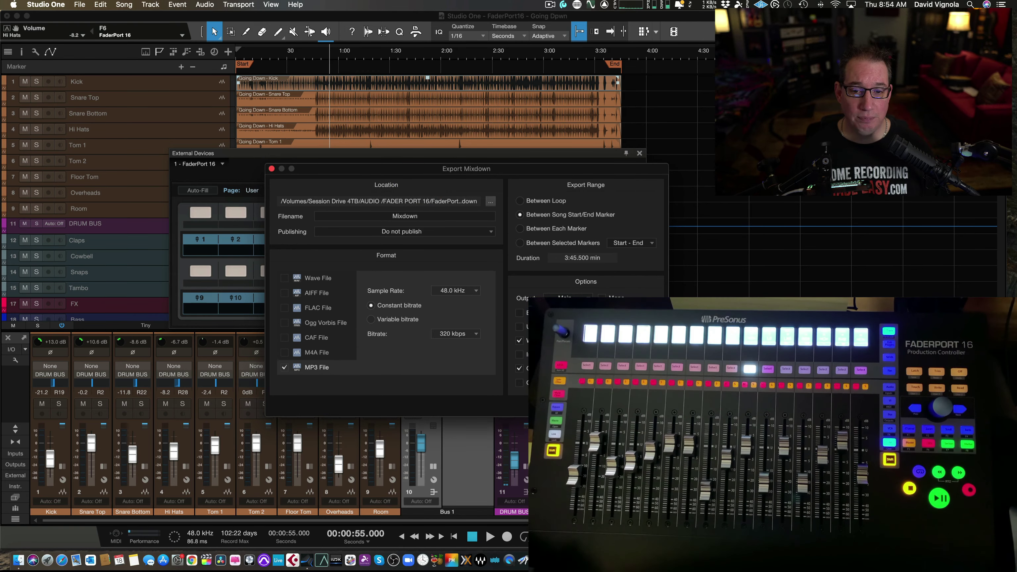
key(Escape)
- Show the macro toolbar above the arrangement and shift the External Devices window slightly up
click(416, 32)
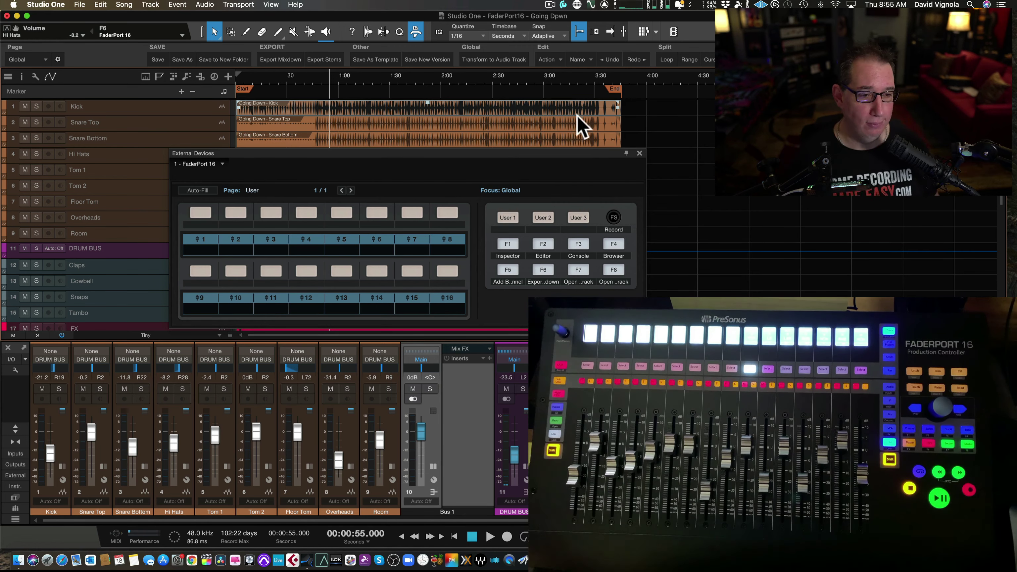
mouse_move(572, 148)
mouse_down()
mouse_move(595, 192)
mouse_move(588, 119)
mouse_move(586, 138)
mouse_up()
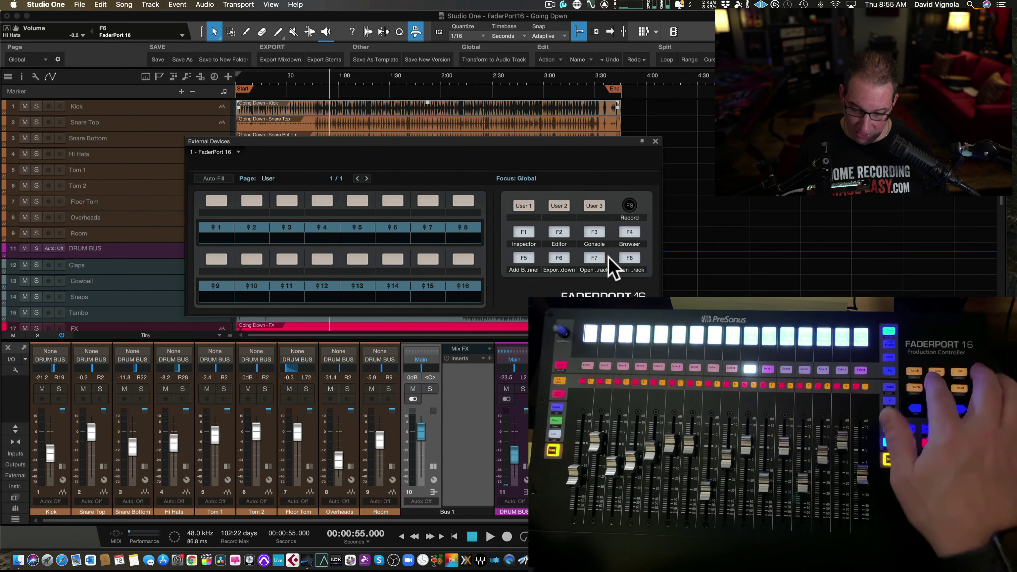
right_click(630, 208)
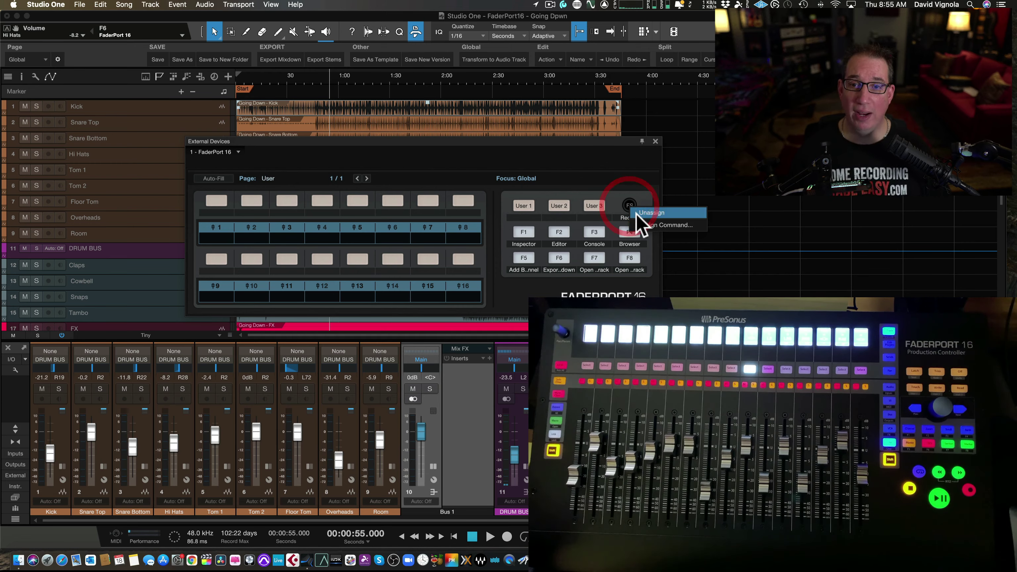
click(640, 224)
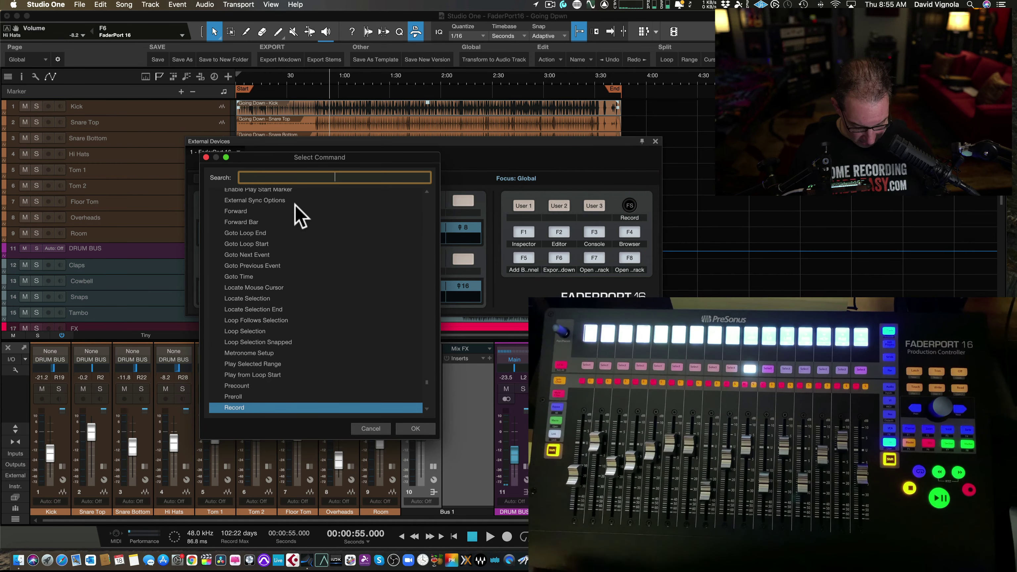
text(stop)
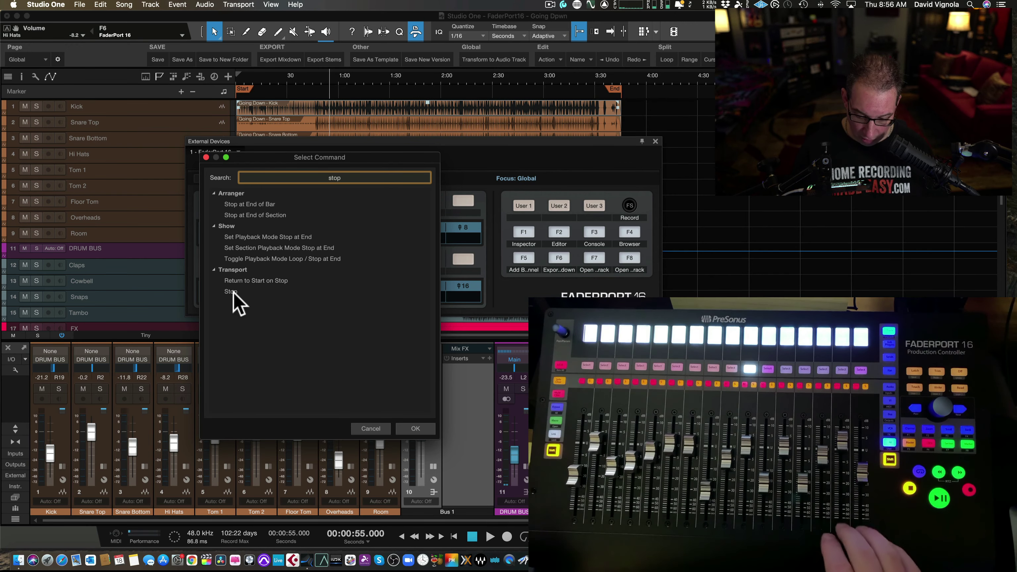
click(370, 428)
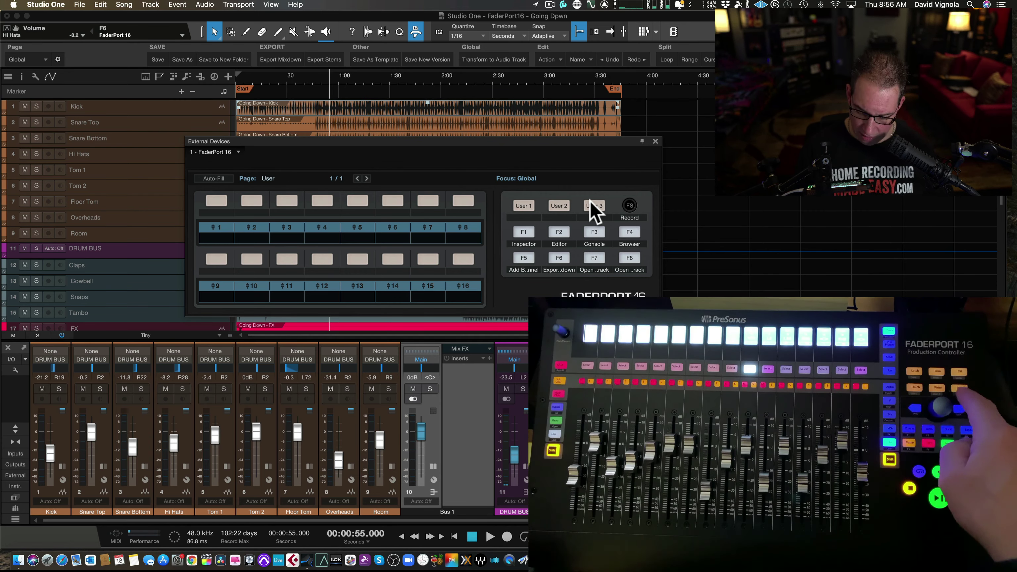
- Assign the Export Stems command to the User 1 button, finding it with "export stem", and dismiss the Export Stems dialog after testing it
right_click(523, 211)
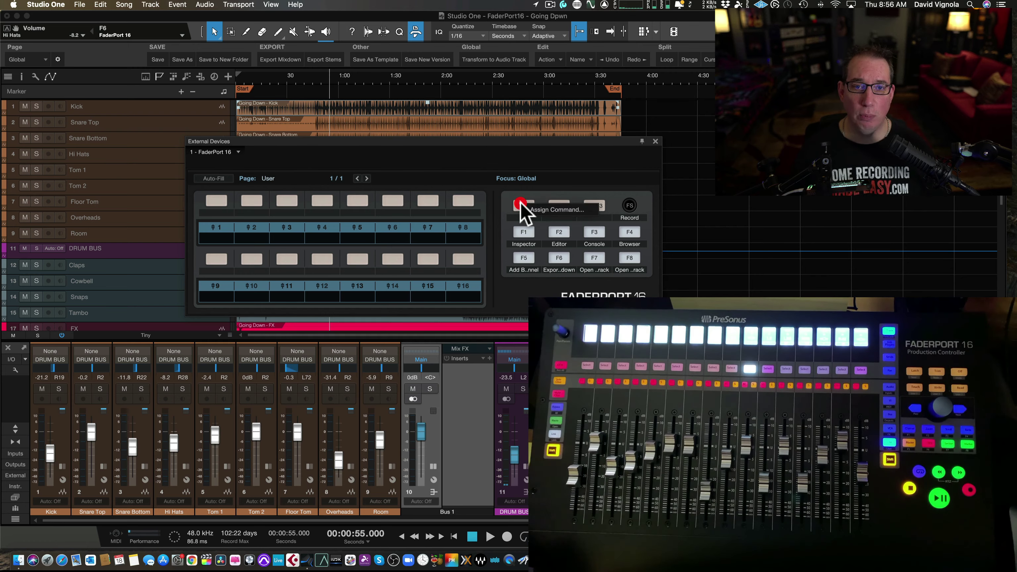
click(527, 208)
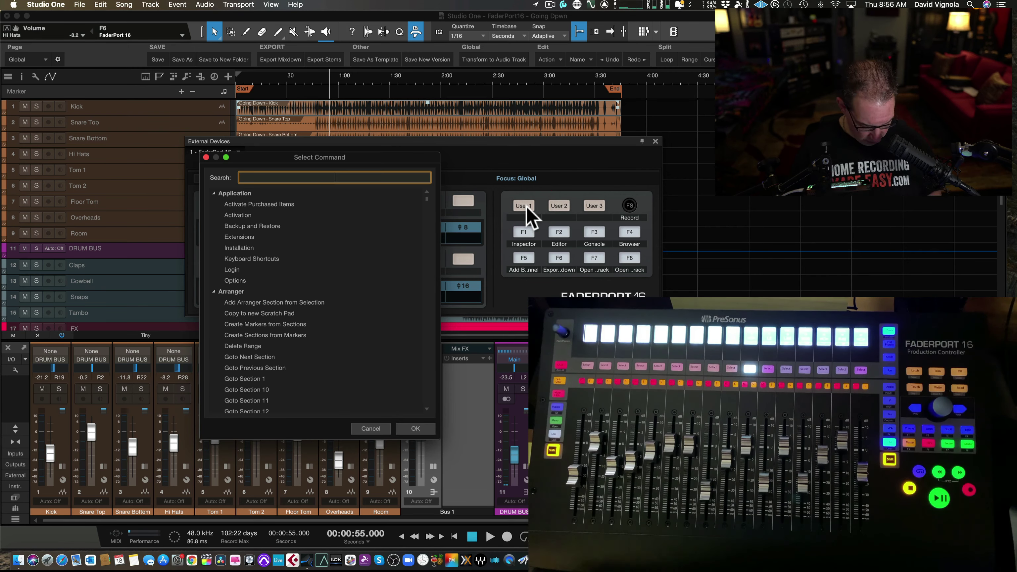
text(export stem)
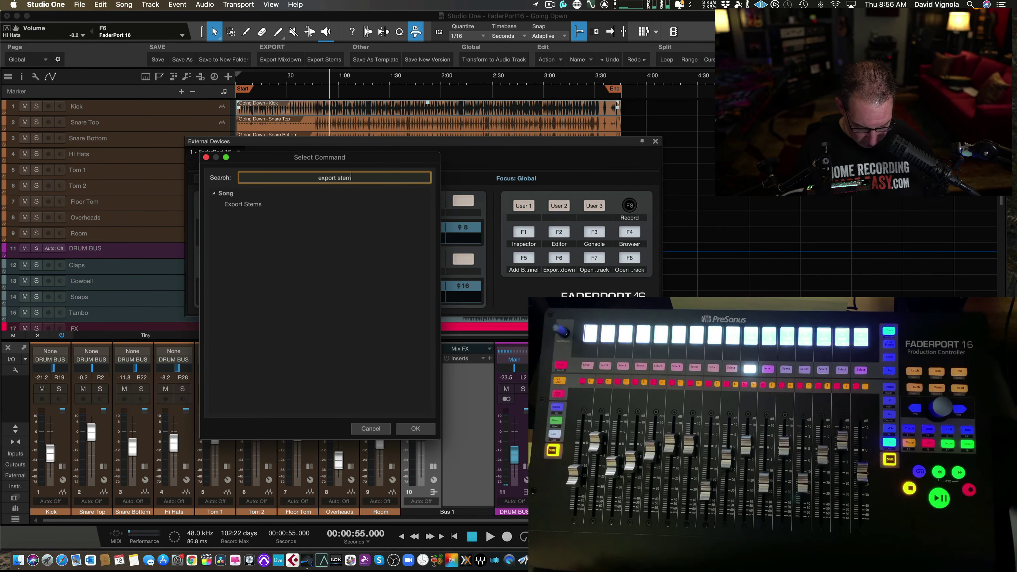
click(241, 205)
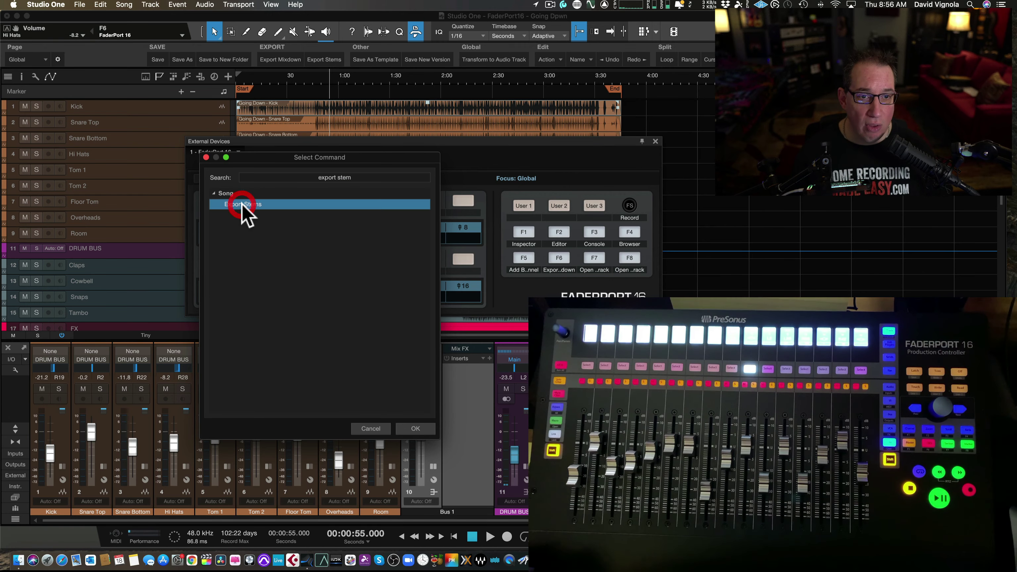
click(409, 429)
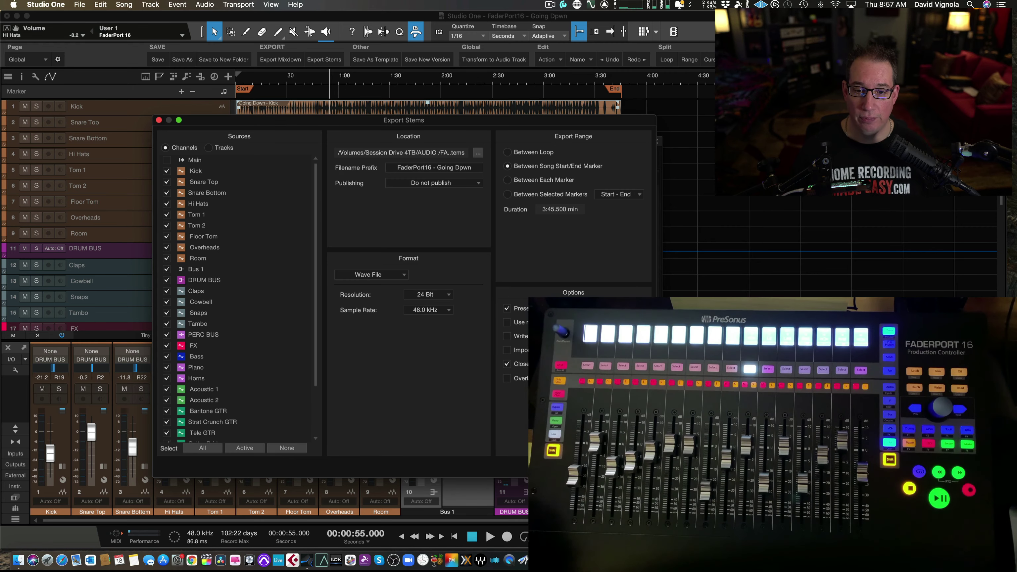
key(Escape)
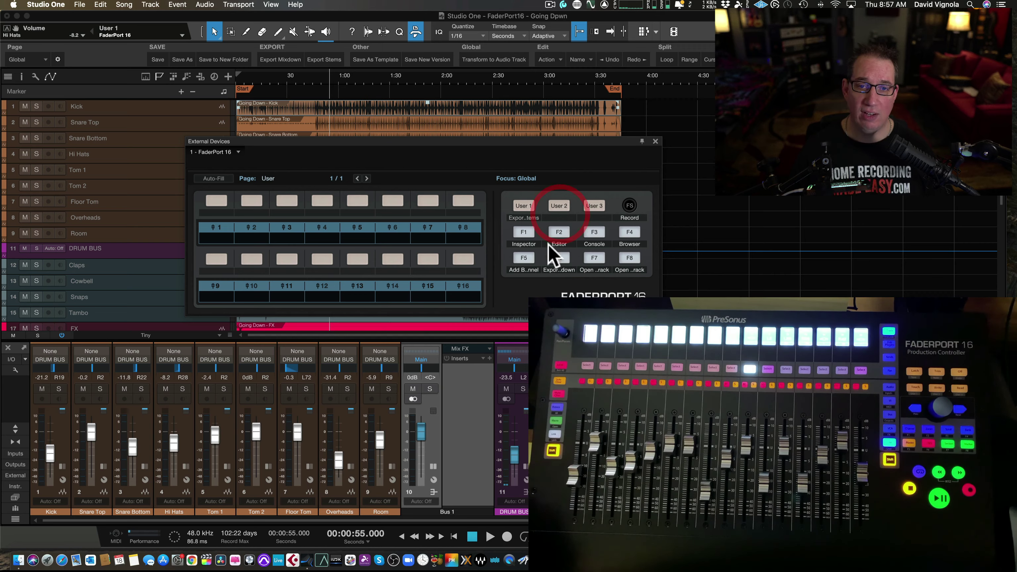
- Assign the Export Mixdown command to the User 2 button, finding it with "export m", and dismiss the Export Mixdown dialog after testing it
double_click(560, 205)
text(export m)
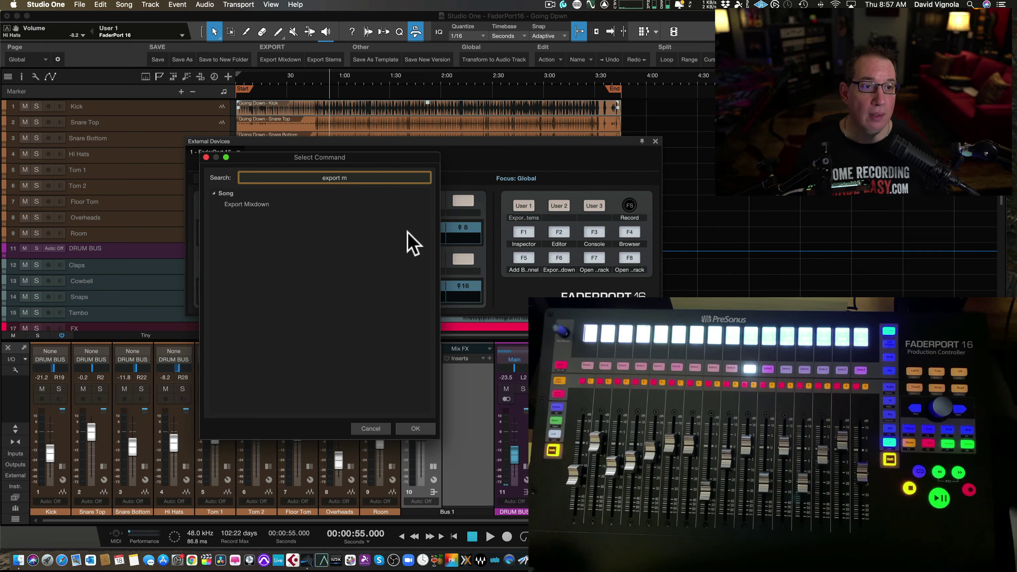
click(251, 202)
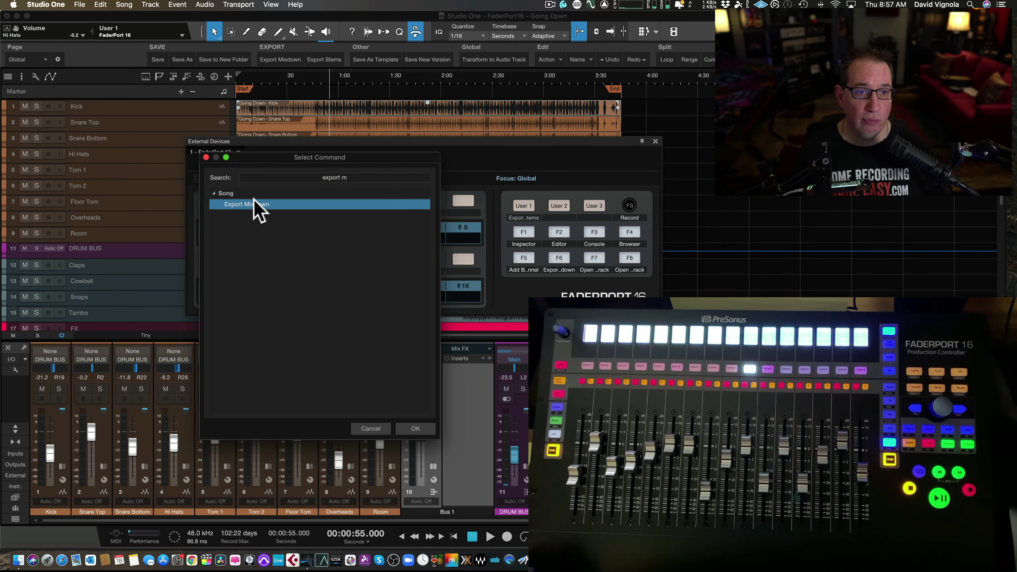
click(408, 428)
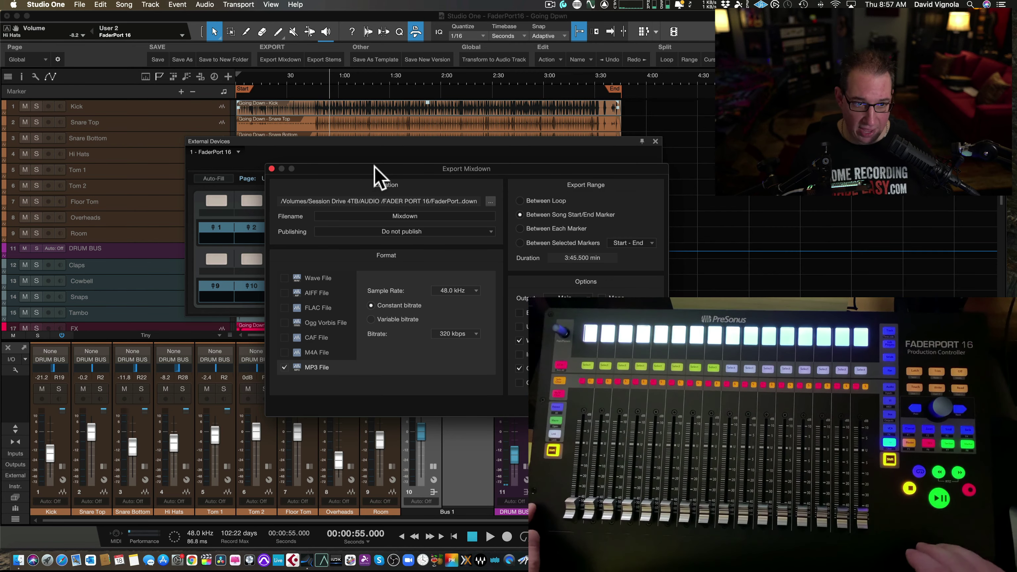
key(Escape)
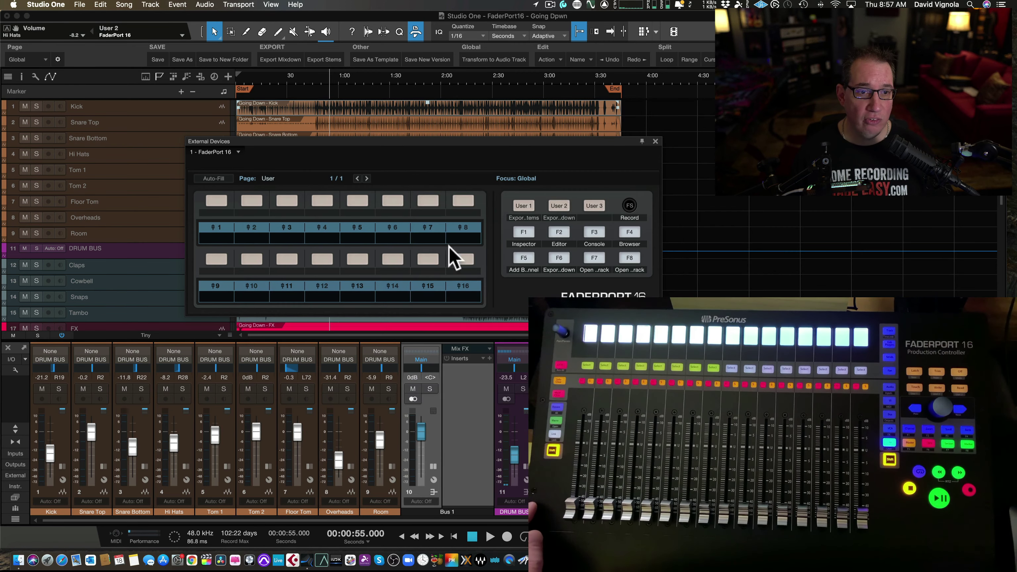
- Assign the Toggle Floating Windows command to the User 3 button, searching for "close" first and "window" second
right_click(596, 204)
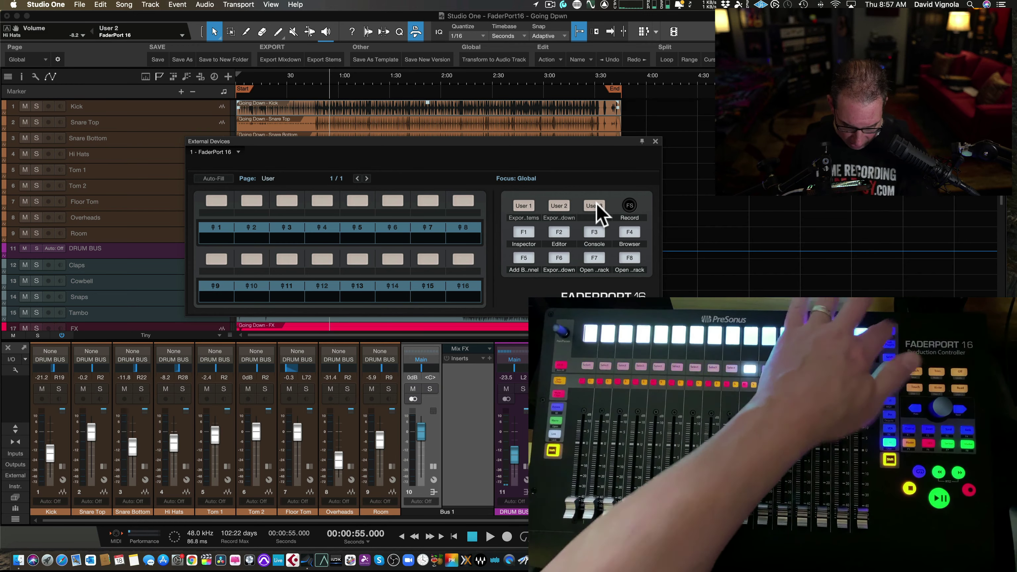
click(612, 211)
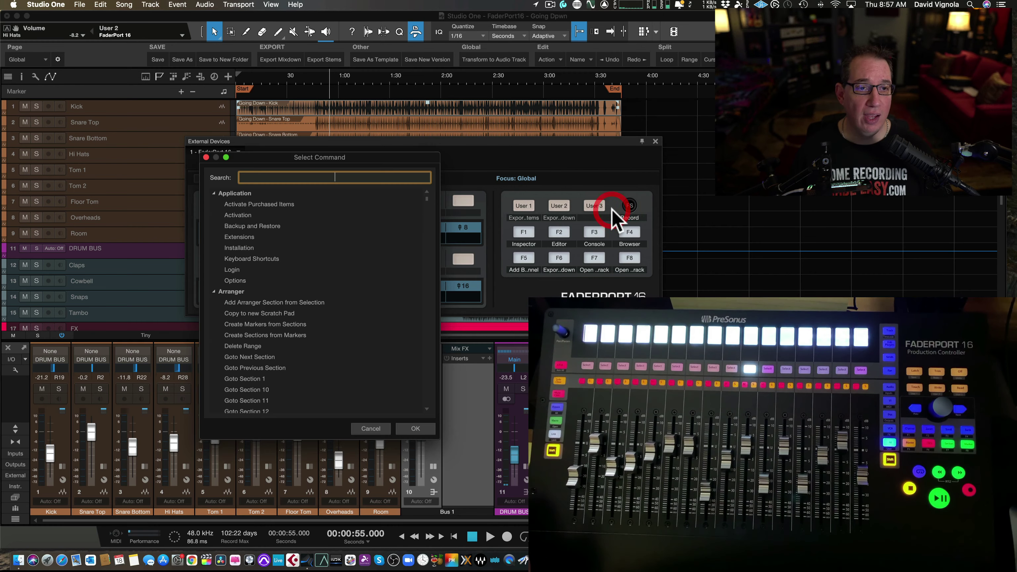
text(close)
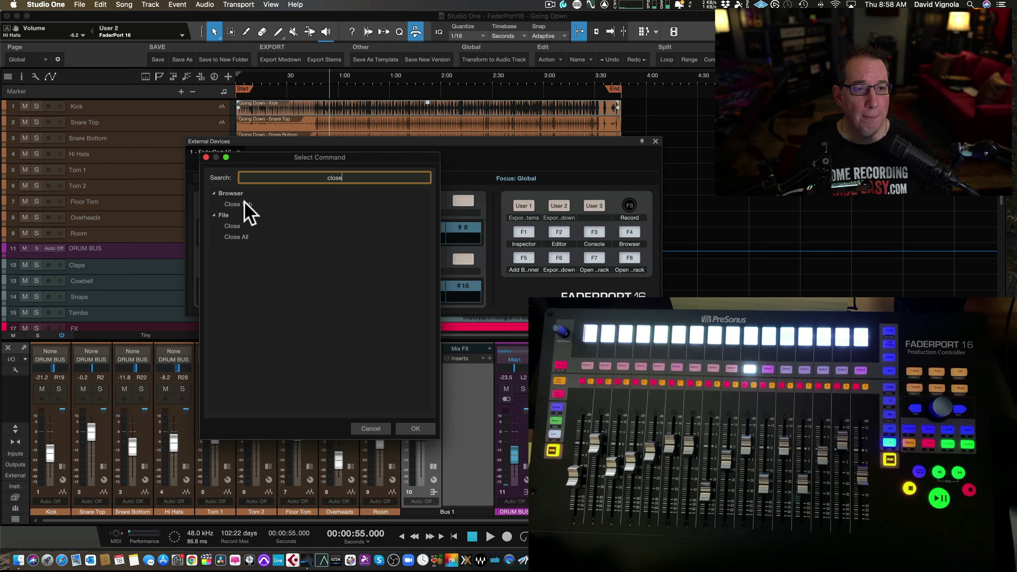
key(BackSpace)
key(BackSpace)
key(BackSpace)
key(BackSpace)
key(BackSpace)
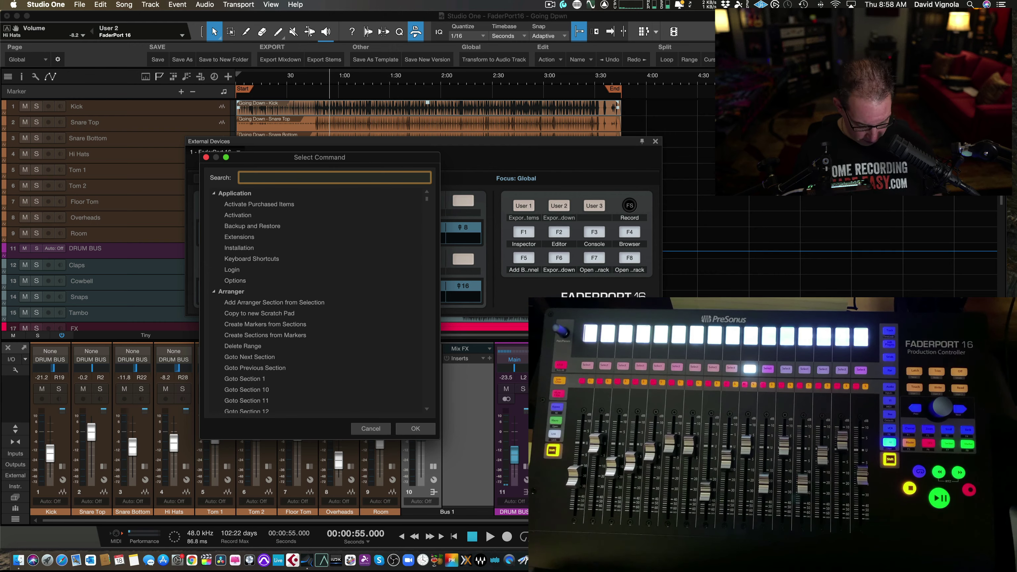
text(window)
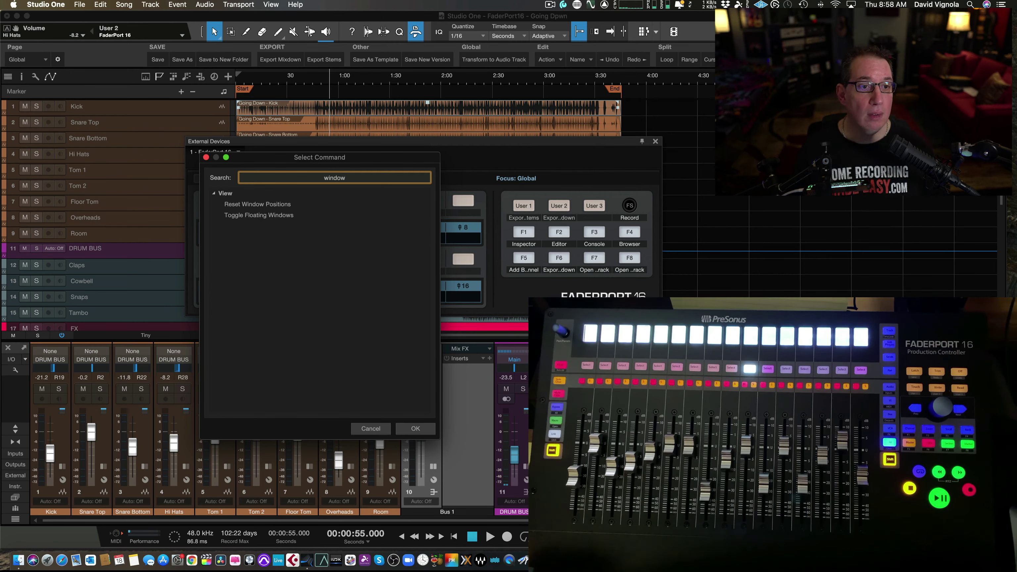
click(265, 216)
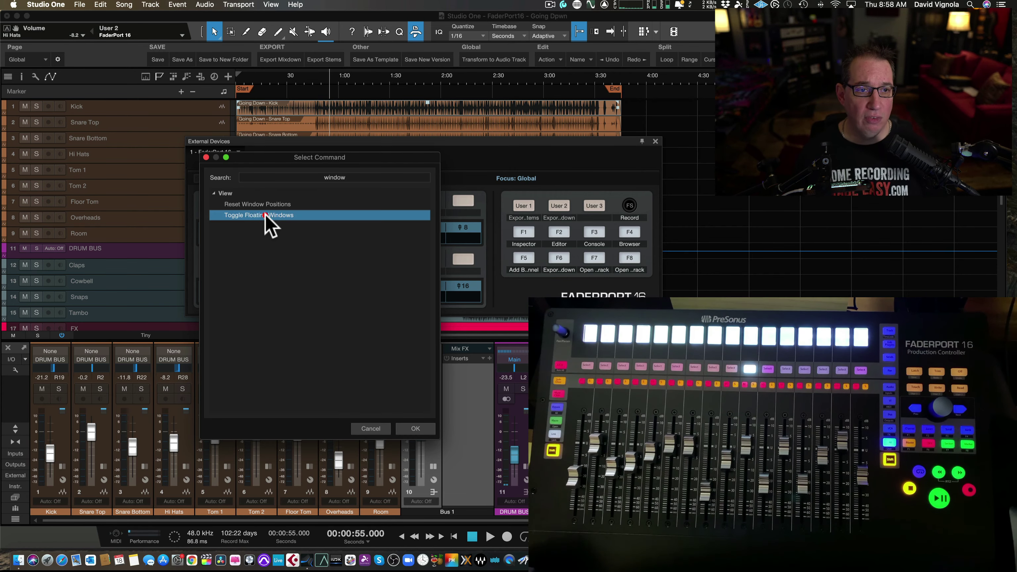
click(415, 428)
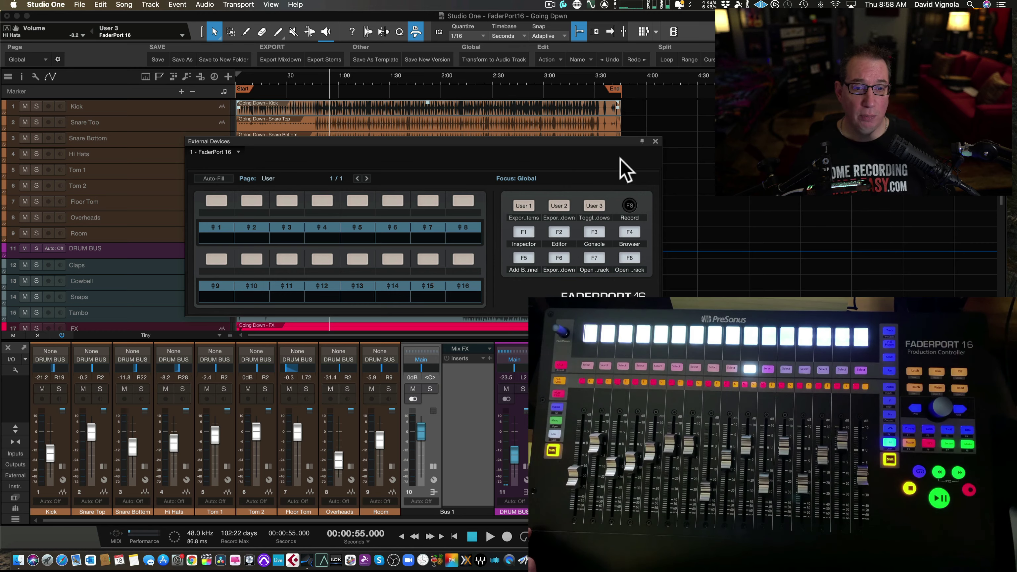
- Close the External Devices window and expand the mix console to show the channel inserts
click(655, 142)
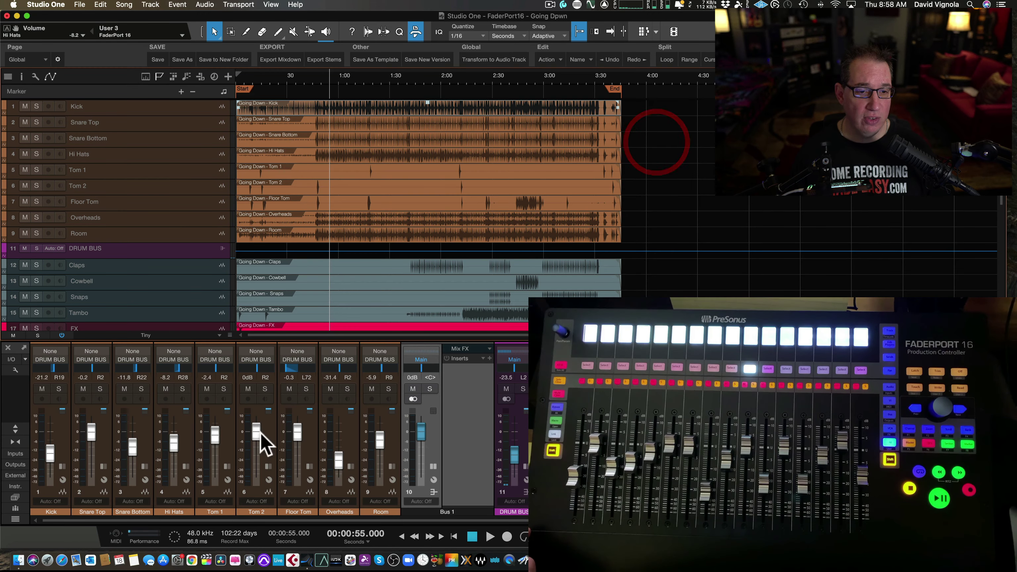
click(15, 429)
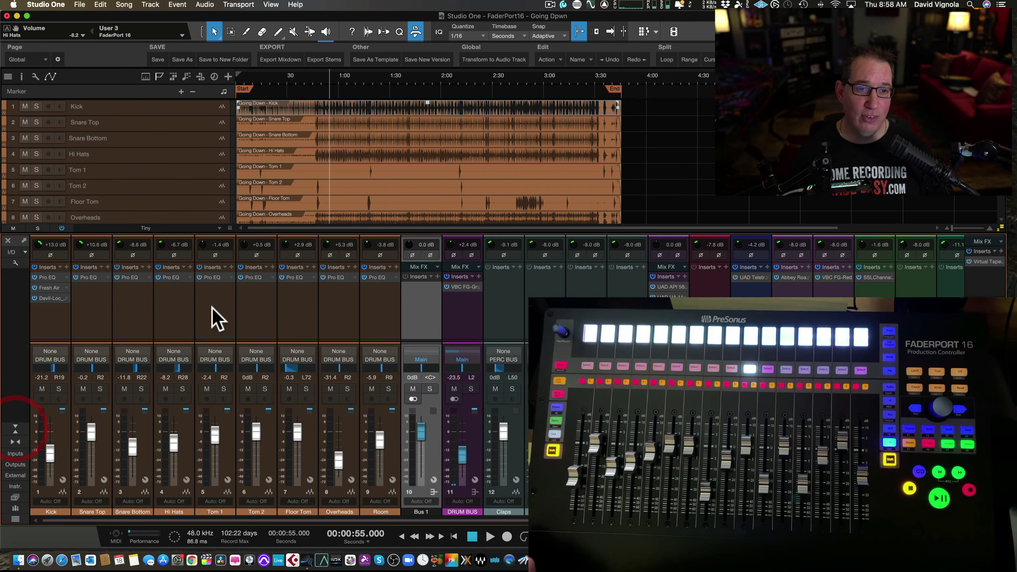
- Open the Pro EQ insert on the Overheads channel to view it, and close its window
click(340, 280)
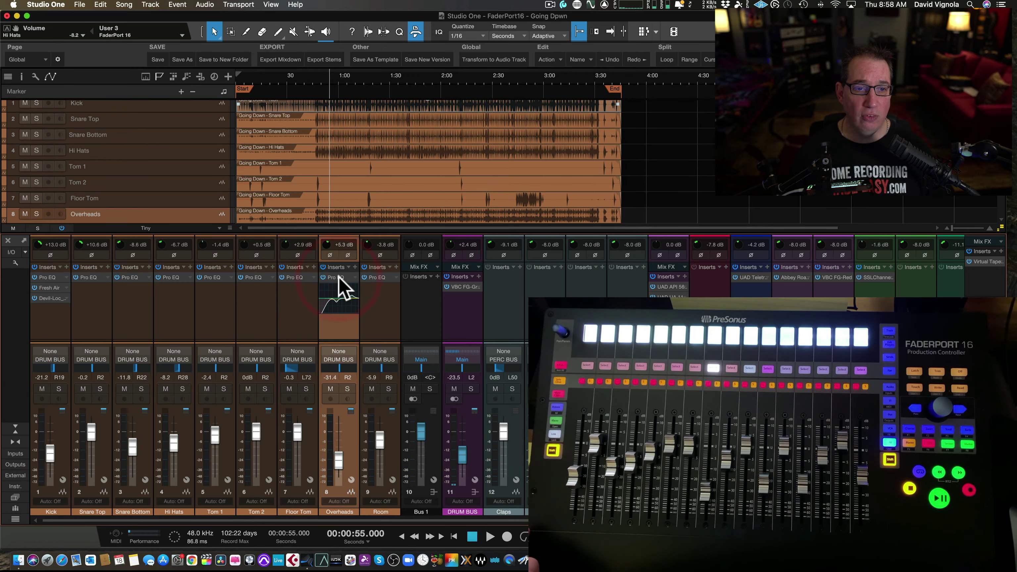
double_click(339, 280)
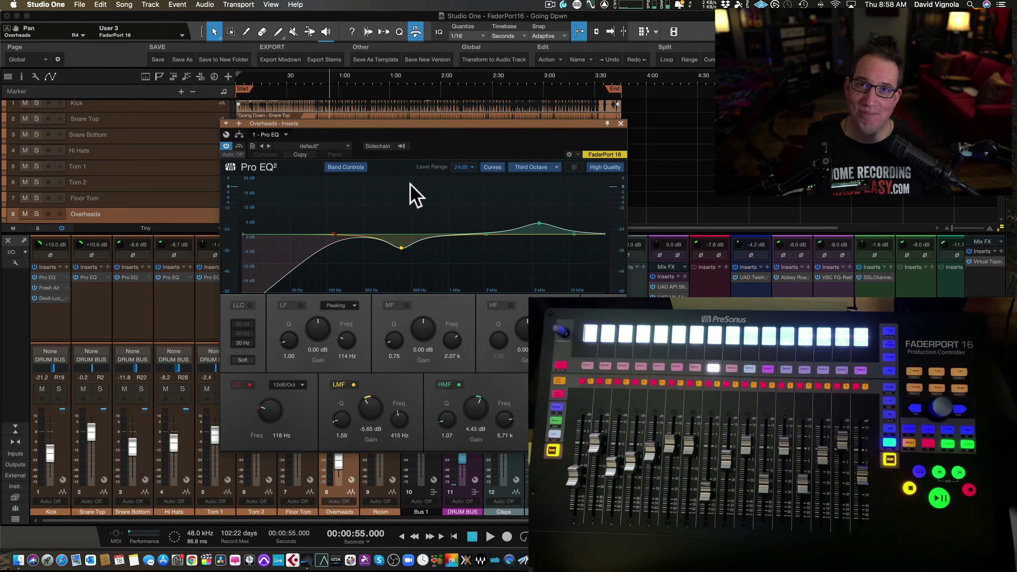
click(620, 124)
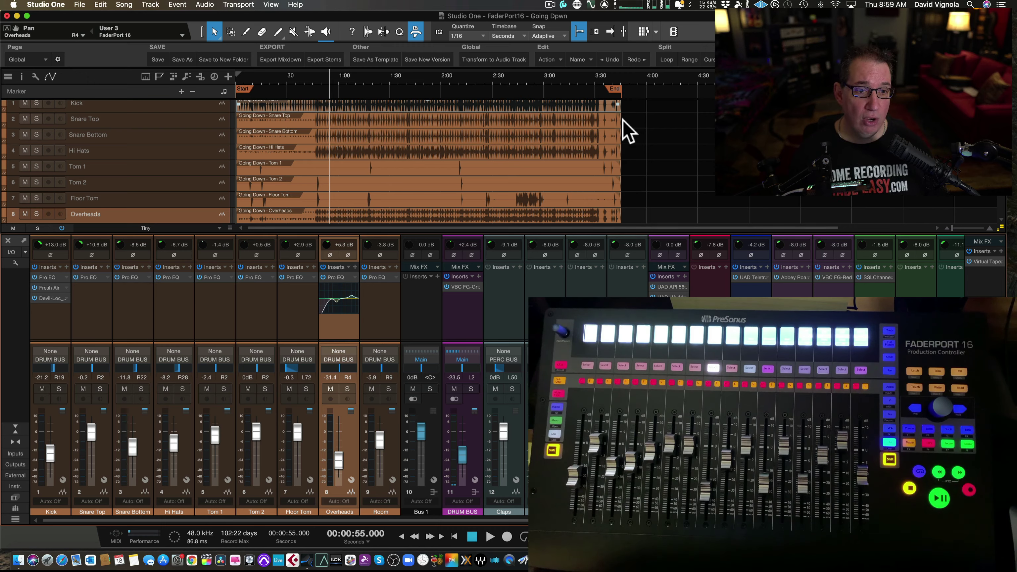
- Reopen the Overheads channel's Pro EQ and adjust the low cut to about 124 Hz and the LMF band to about 472 Hz at -3.97 dB
click(338, 280)
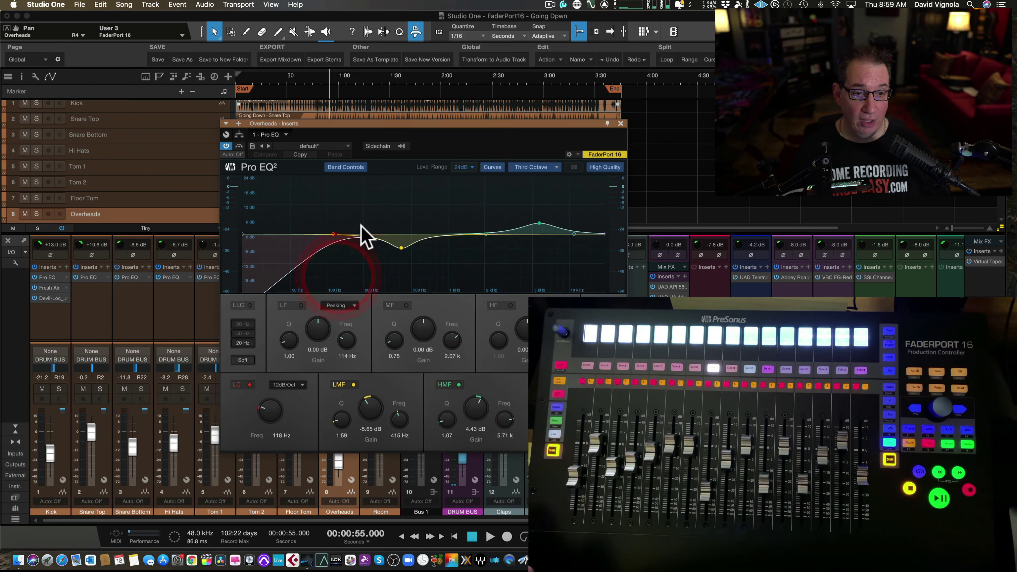
drag(338, 209, 409, 244)
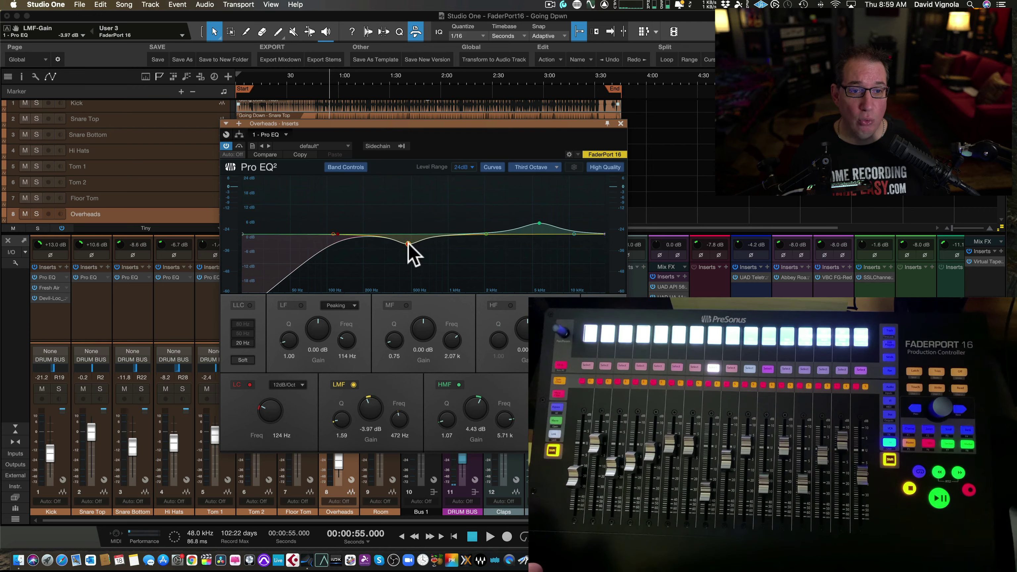
click(408, 243)
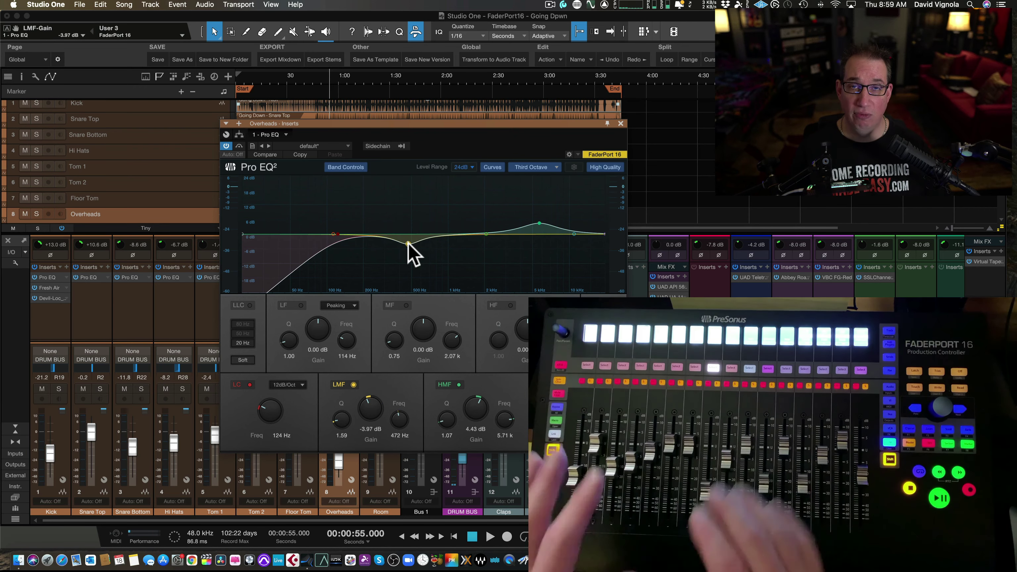